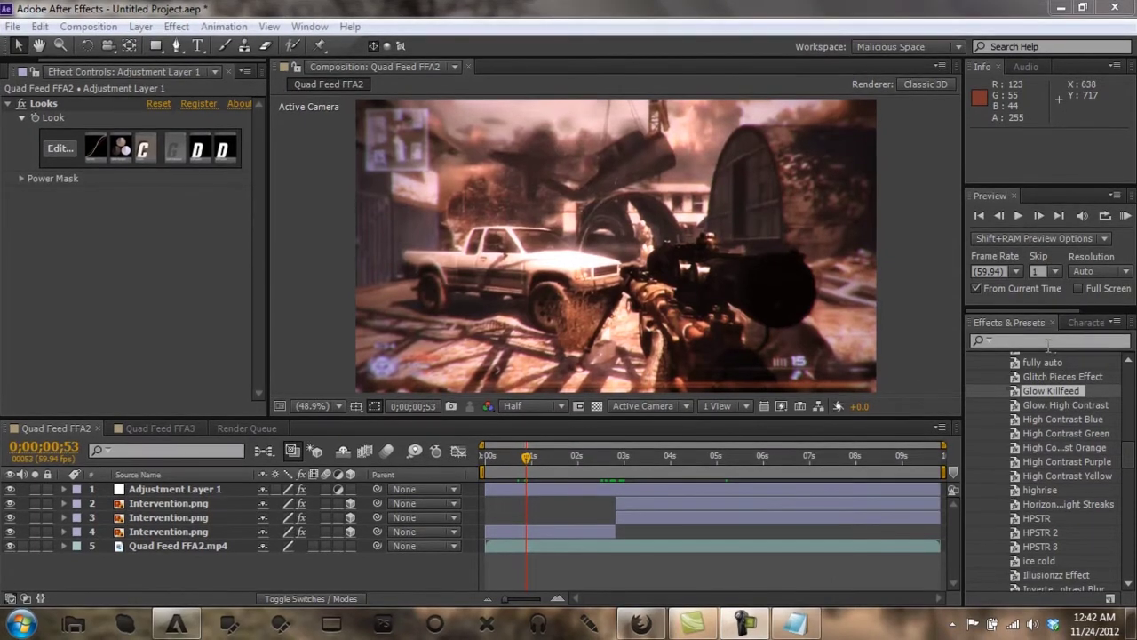
Step: Collapse Animation Presets and park the FFA2 comp at 0;00;01;51 on the You Killed frame
{"action": "left_click_drag", "start_coordinate": [1128, 458], "coordinate": [1128, 375]}
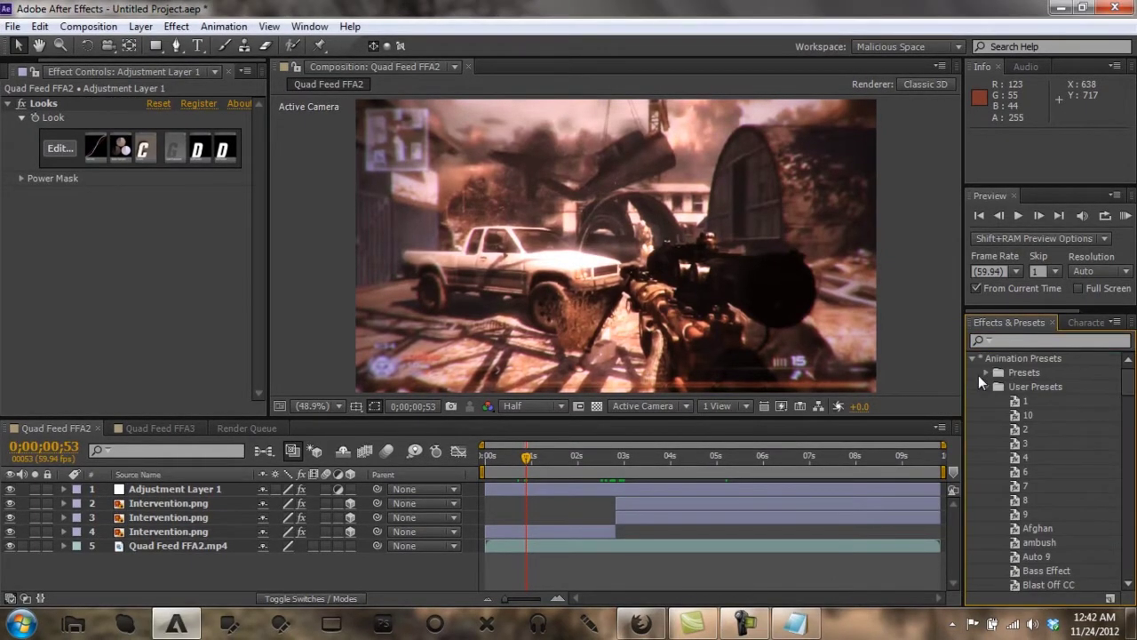
{"action": "left_click", "coordinate": [972, 358]}
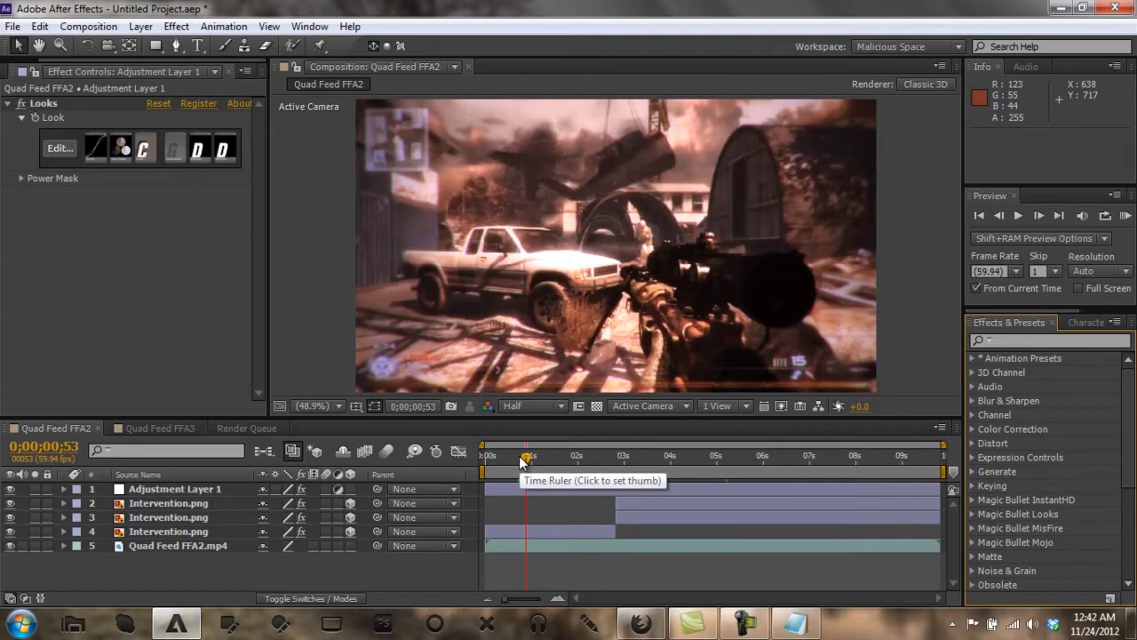
{"action": "left_click_drag", "start_coordinate": [528, 463], "coordinate": [573, 472]}
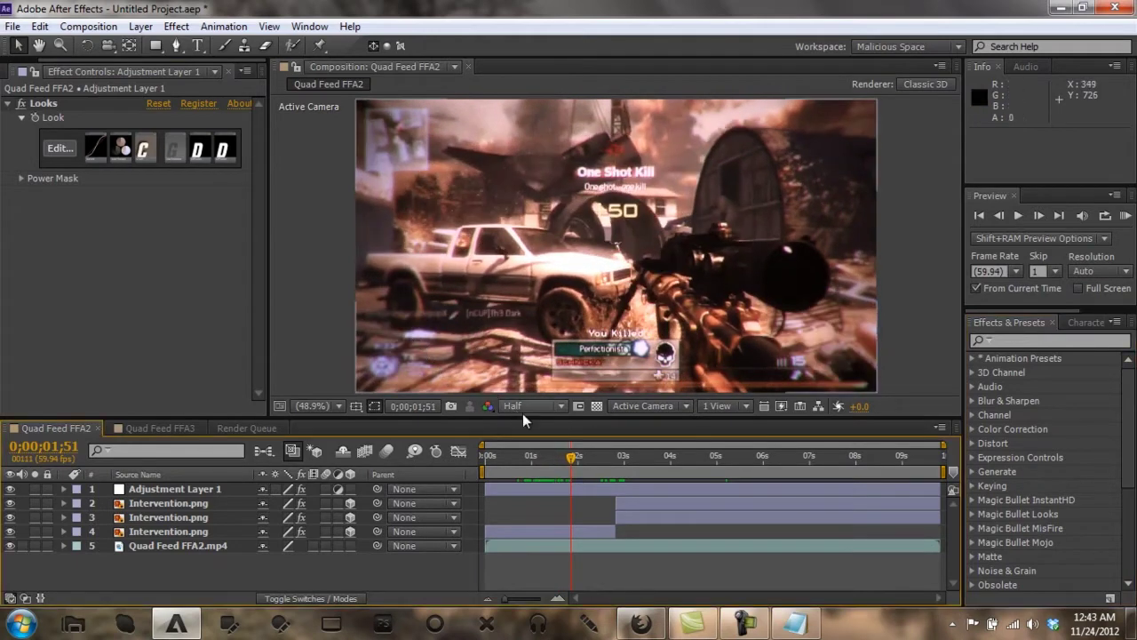
Step: Preview at Full resolution and select the lower Intervention.png layer
{"action": "left_click", "coordinate": [530, 406]}
{"action": "left_click", "coordinate": [533, 450]}
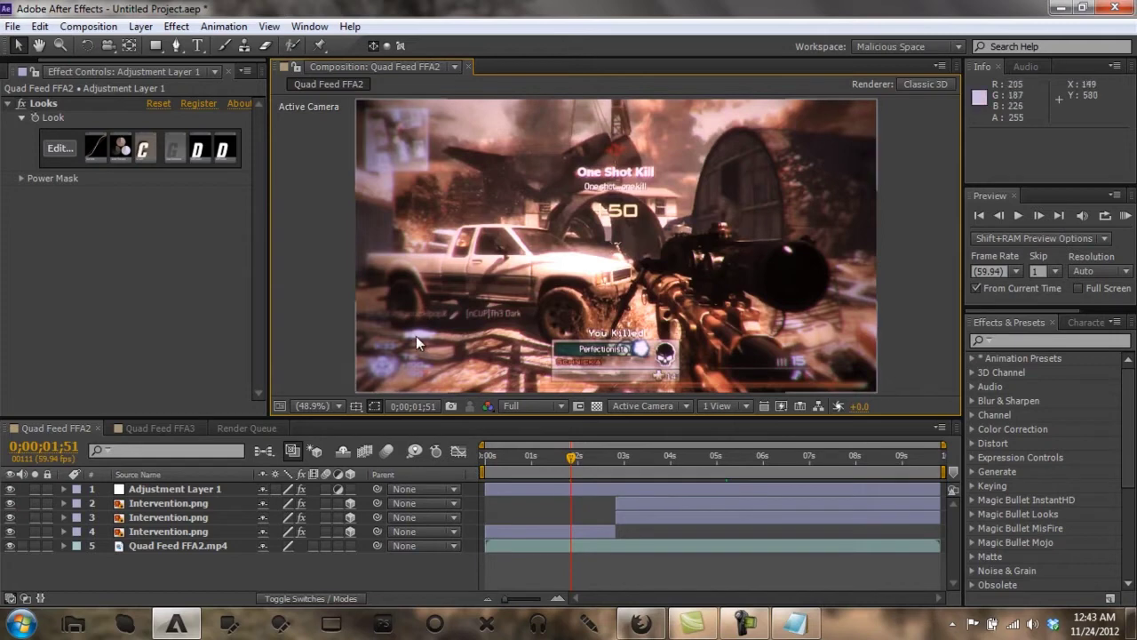
{"action": "left_click", "coordinate": [170, 530]}
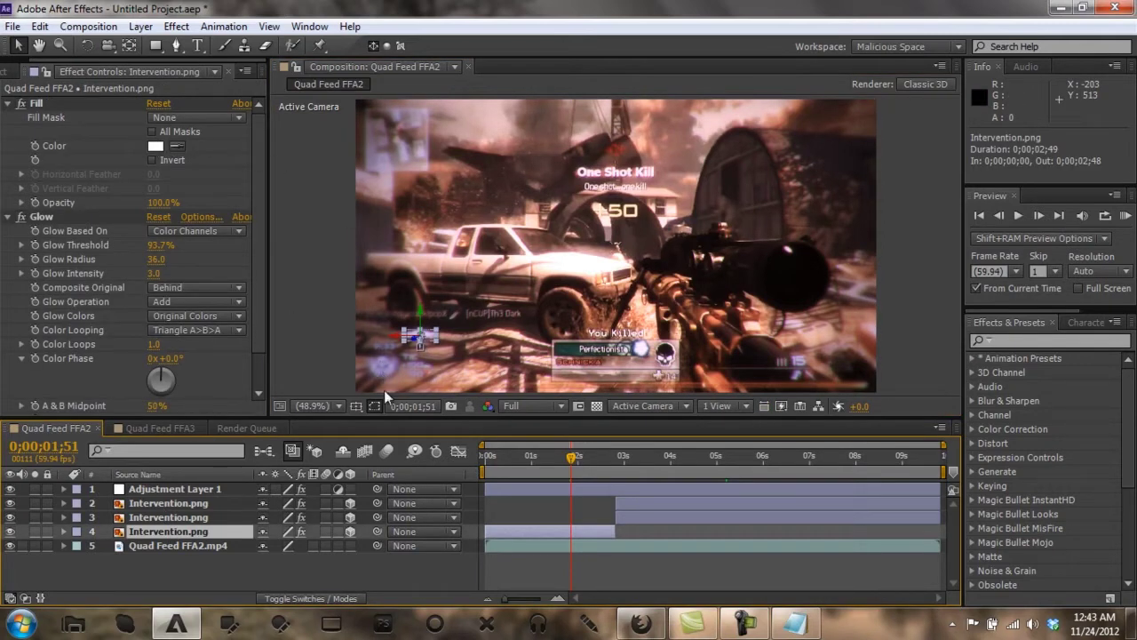
Step: Try a salmon red, then apply a blue Fill colour to the layer
{"action": "left_click", "coordinate": [154, 148]}
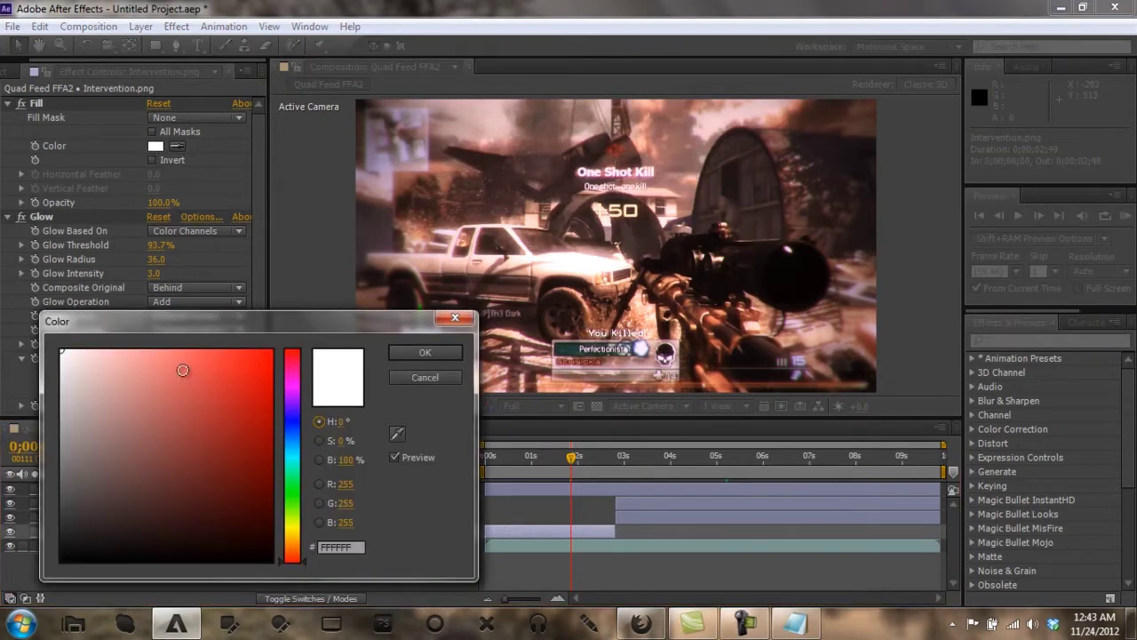
{"action": "left_click", "coordinate": [182, 369]}
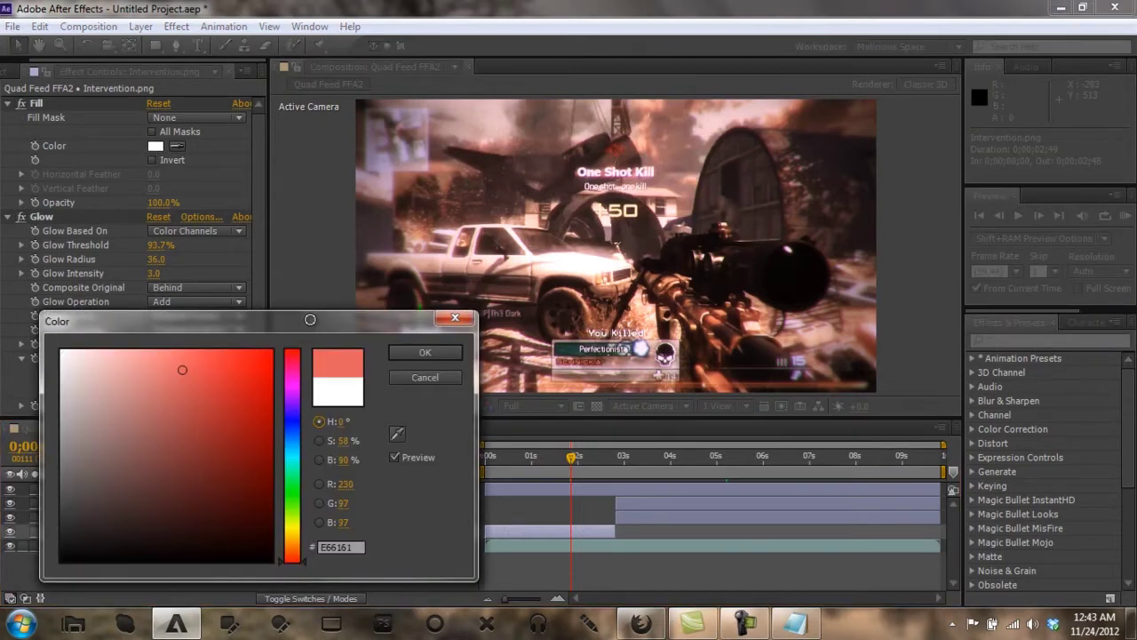
{"action": "left_click_drag", "start_coordinate": [333, 324], "coordinate": [573, 409]}
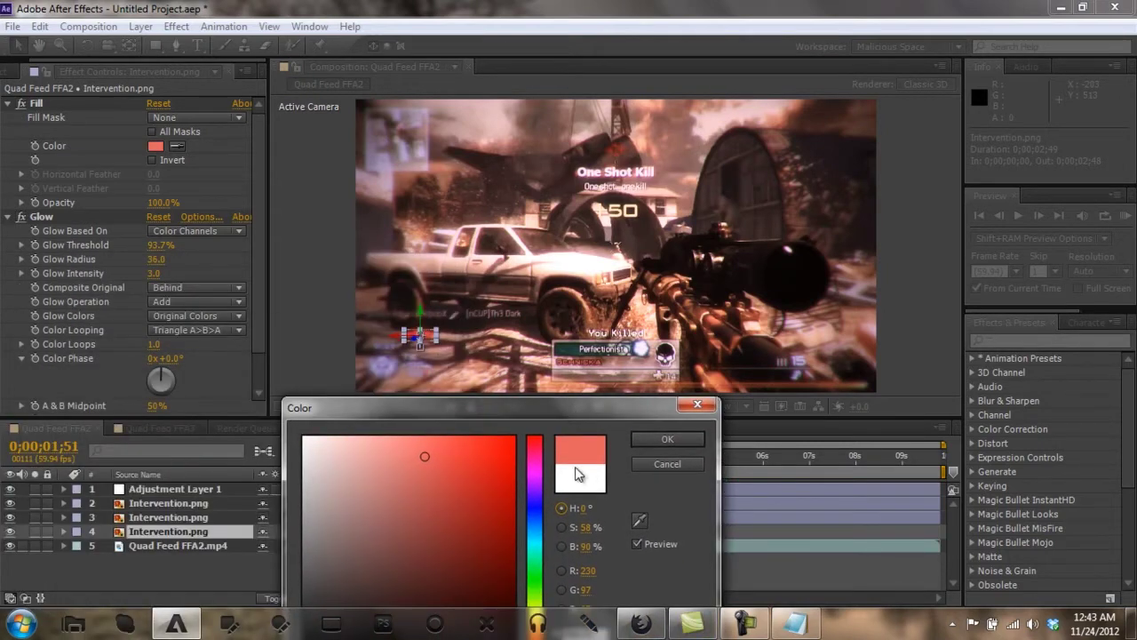
{"action": "left_click", "coordinate": [534, 505]}
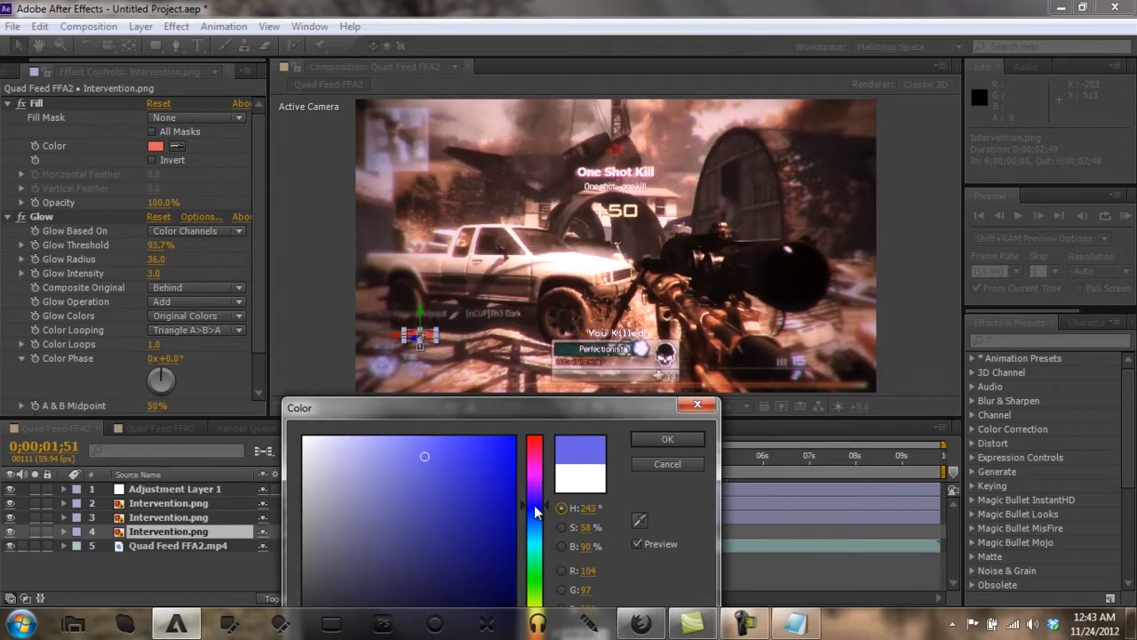
{"action": "left_click", "coordinate": [667, 439]}
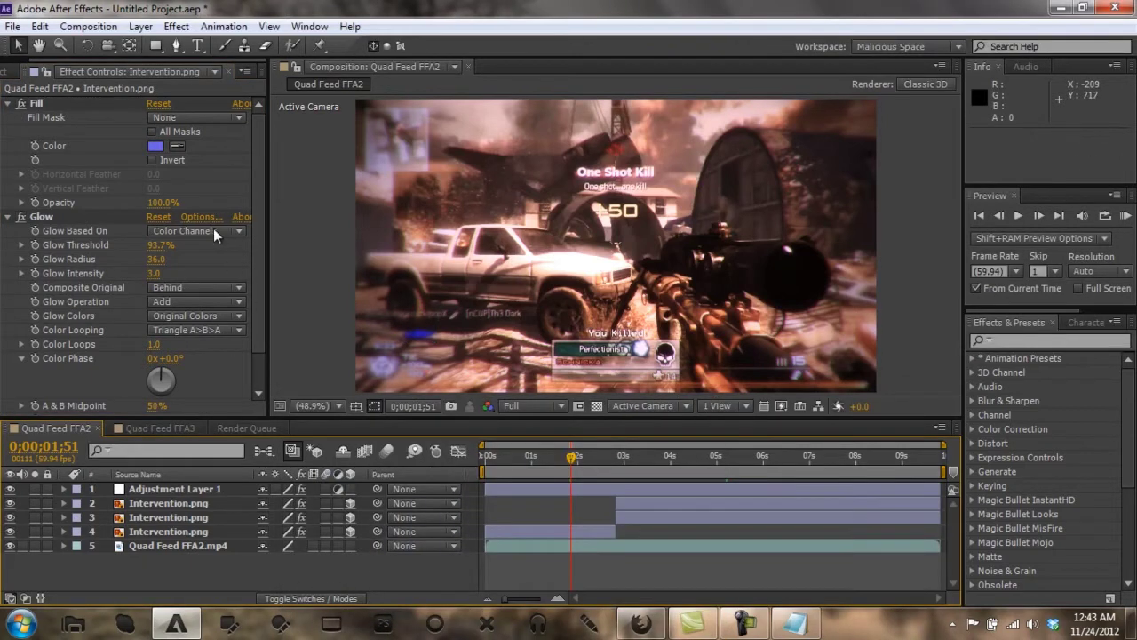
Step: Change the Fill colour to a near-white tint
{"action": "left_click", "coordinate": [156, 145]}
{"action": "left_click", "coordinate": [313, 451]}
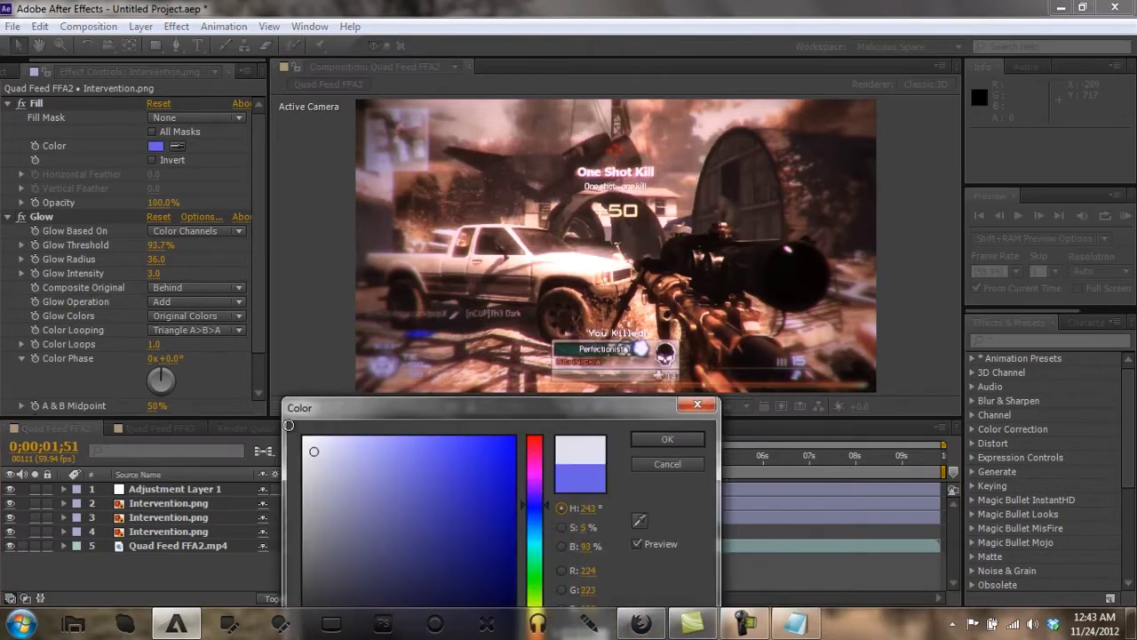
{"action": "left_click", "coordinate": [305, 439]}
{"action": "left_click", "coordinate": [304, 438]}
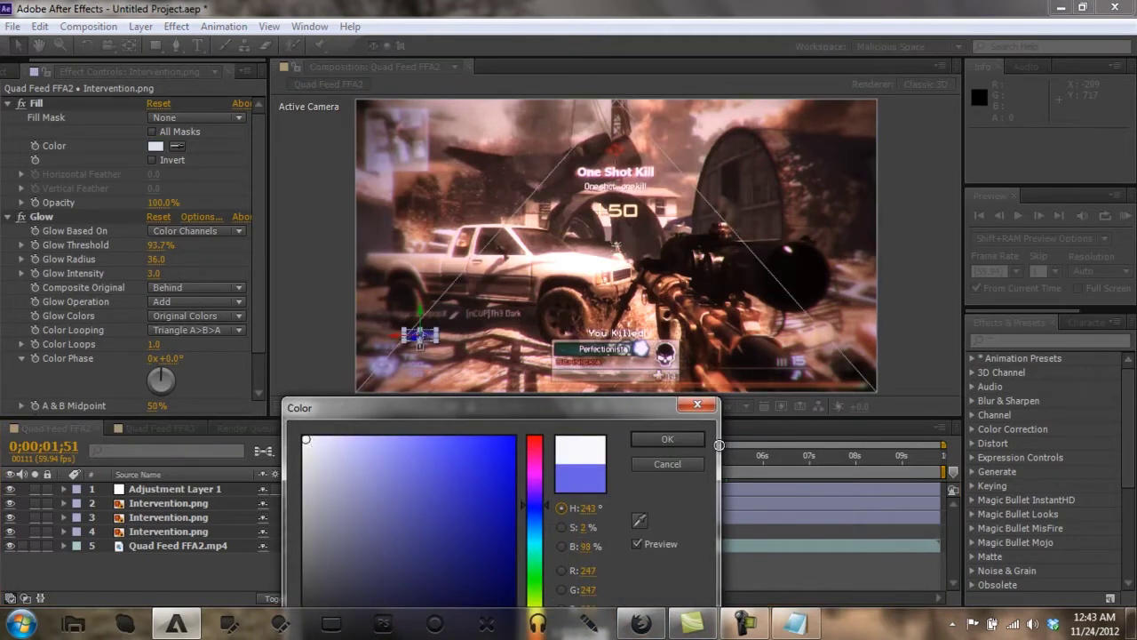
{"action": "key", "text": "Return"}
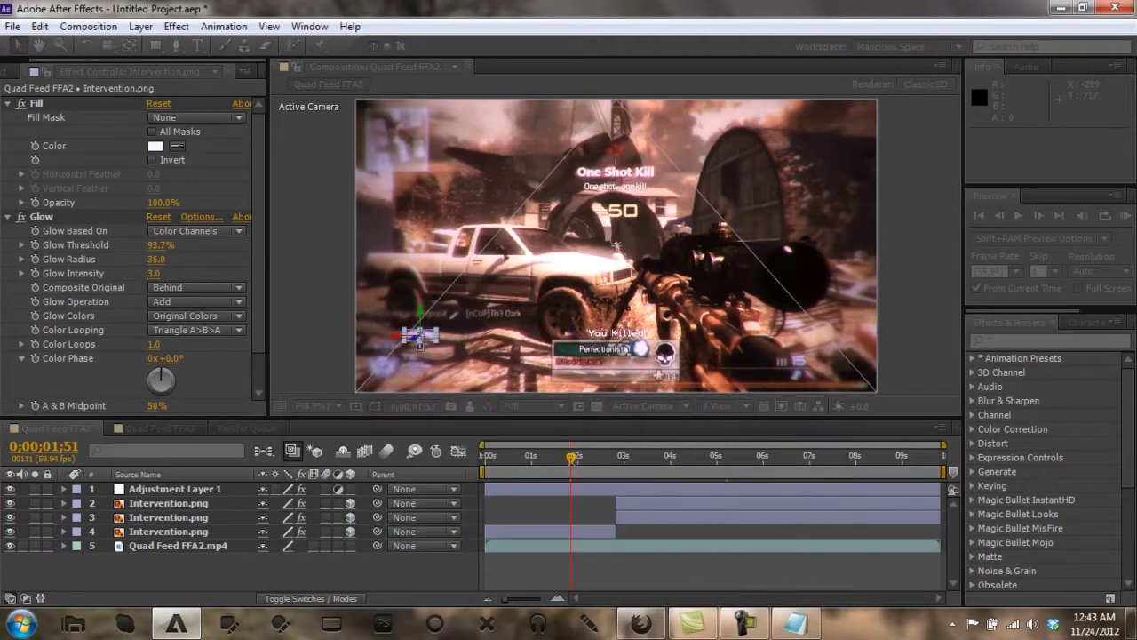
Step: Switch to Quad Feed FFA3, toggle Adjustment Layer 2's visibility, and scrub to 0;00;01;21
{"action": "left_click", "coordinate": [166, 428]}
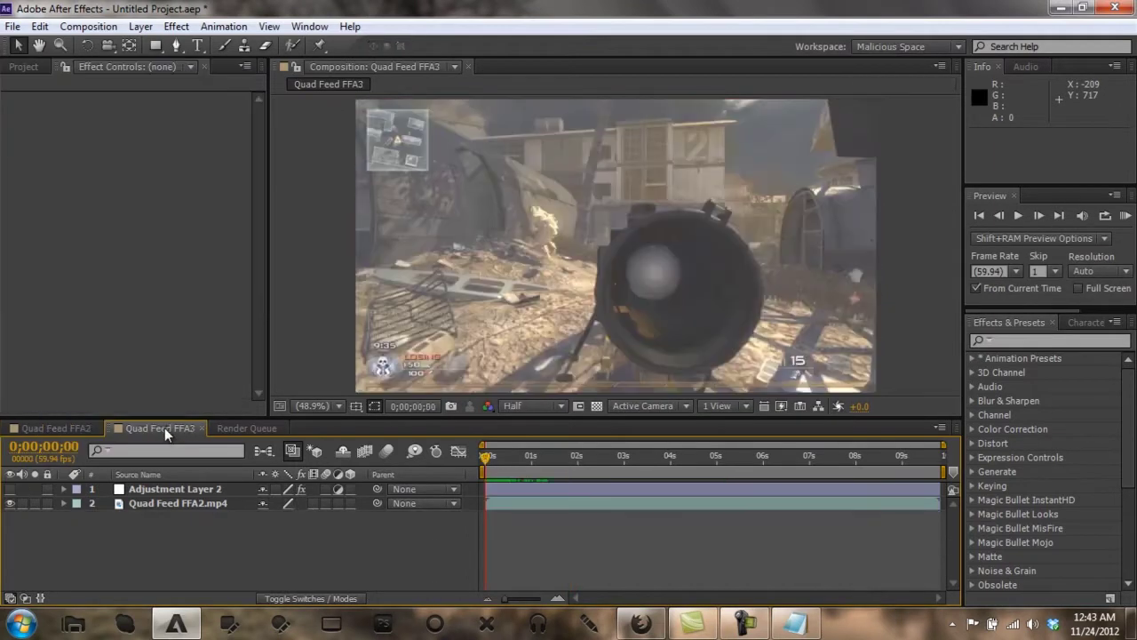
{"action": "left_click", "coordinate": [10, 489]}
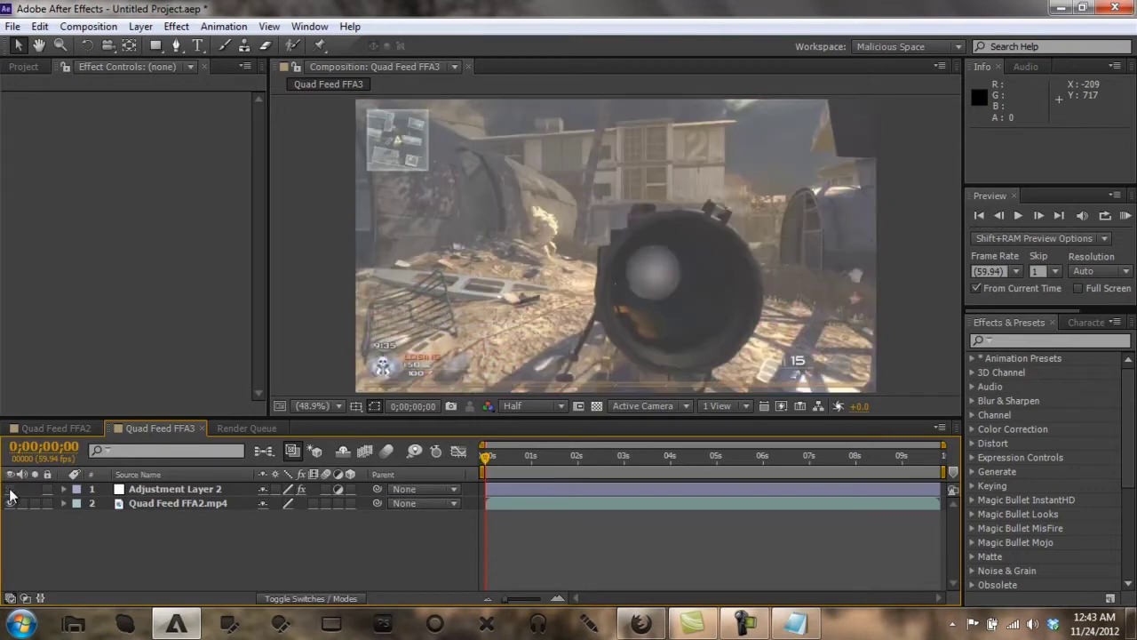
{"action": "left_click", "coordinate": [515, 457]}
{"action": "left_click_drag", "start_coordinate": [516, 460], "coordinate": [547, 462]}
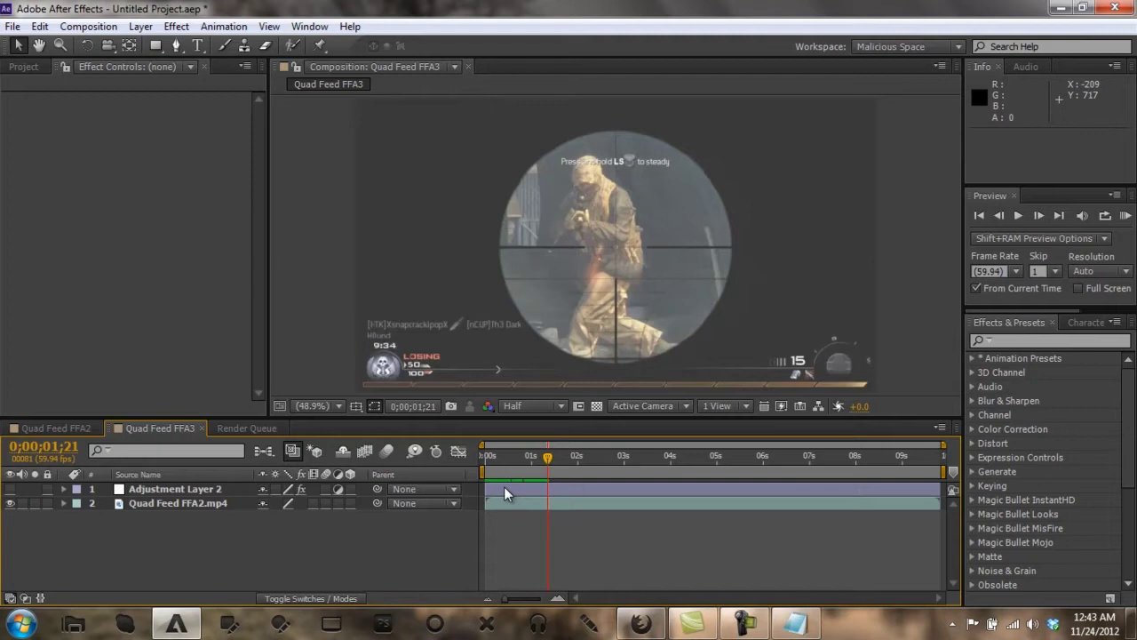
{"action": "left_click", "coordinate": [790, 628]}
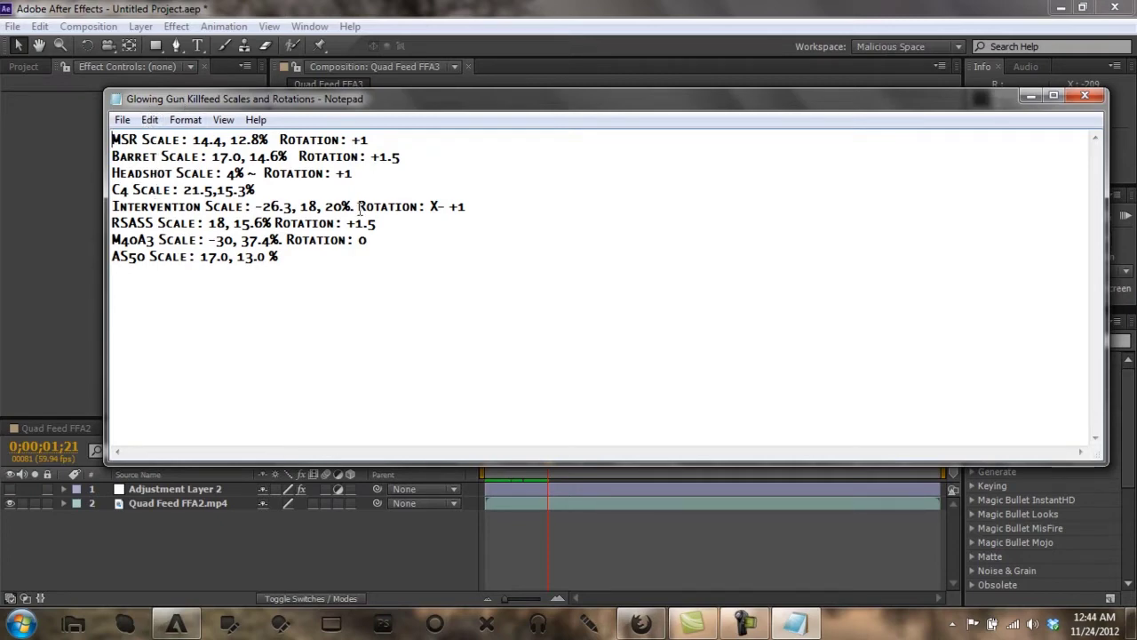
{"action": "left_click", "coordinate": [1031, 96]}
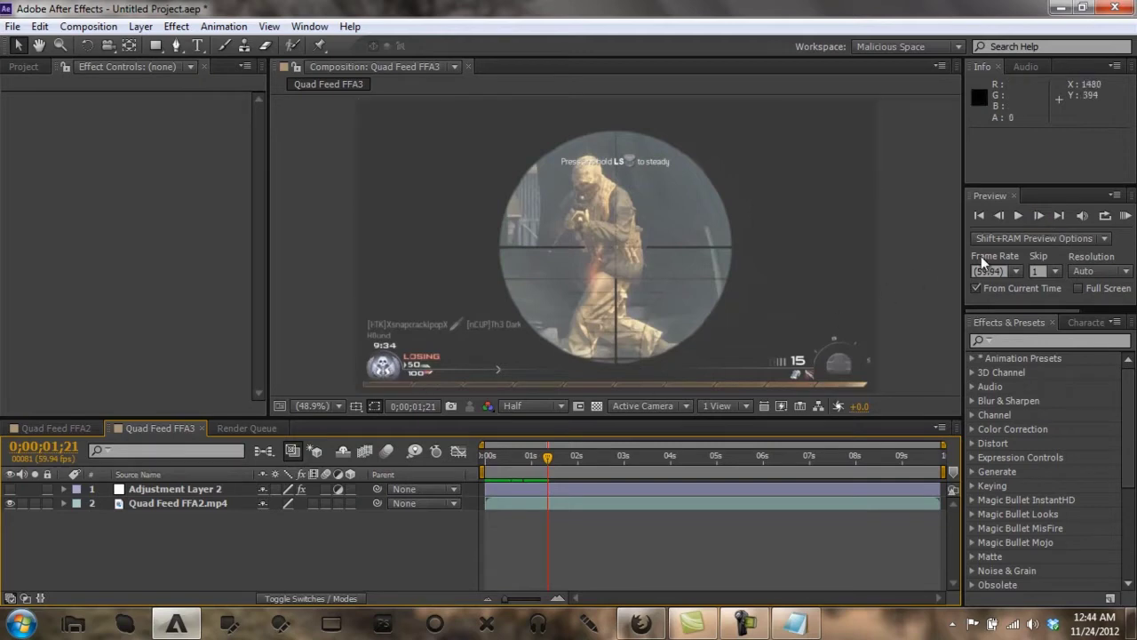
Step: Step frame by frame back and forth around the kill moment
{"action": "left_click", "coordinate": [1039, 215]}
{"action": "left_click", "coordinate": [1039, 215]}
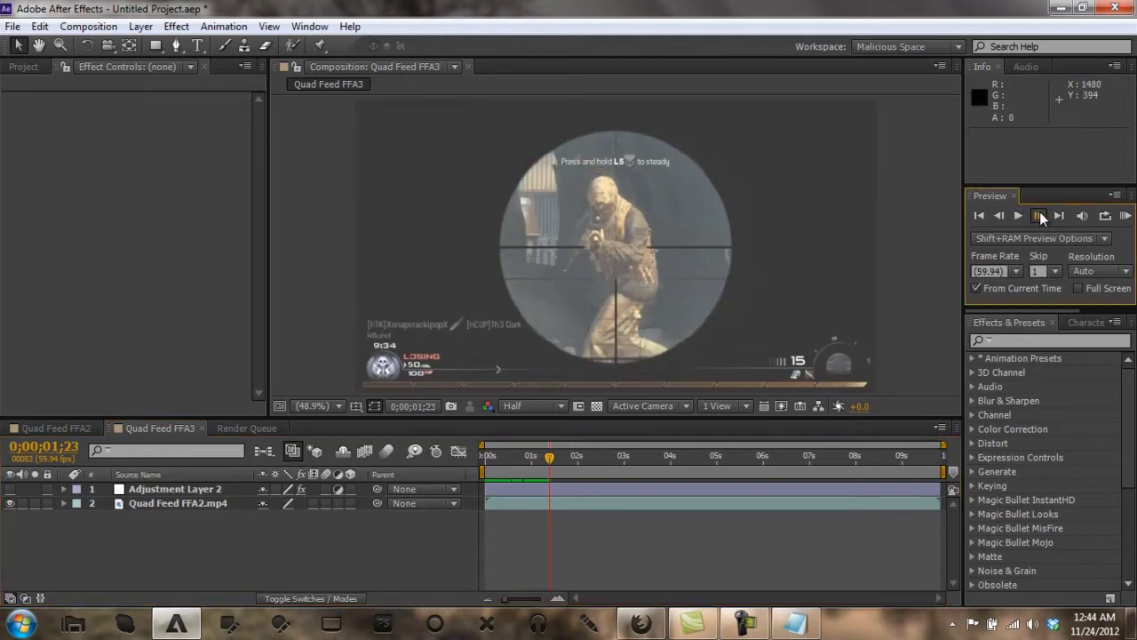
{"action": "left_click", "coordinate": [1040, 215]}
{"action": "left_click_drag", "start_coordinate": [1040, 215], "coordinate": [1040, 214]}
{"action": "left_click", "coordinate": [1002, 214]}
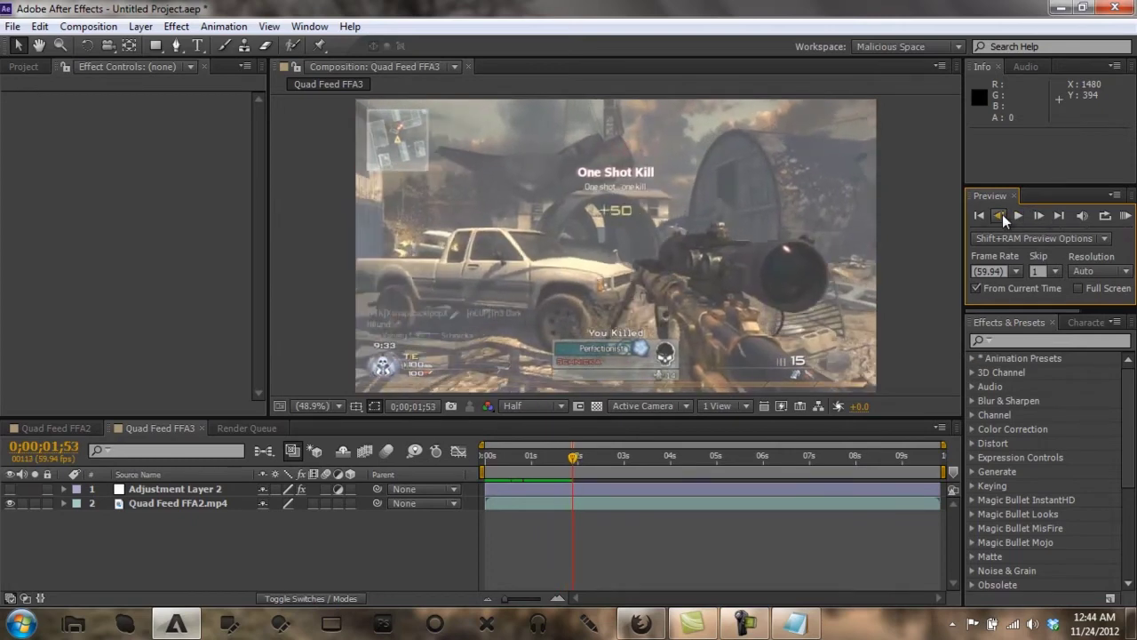
{"action": "left_click", "coordinate": [1003, 214]}
{"action": "left_click", "coordinate": [1002, 214]}
{"action": "left_click", "coordinate": [1002, 214]}
{"action": "left_click", "coordinate": [1003, 215]}
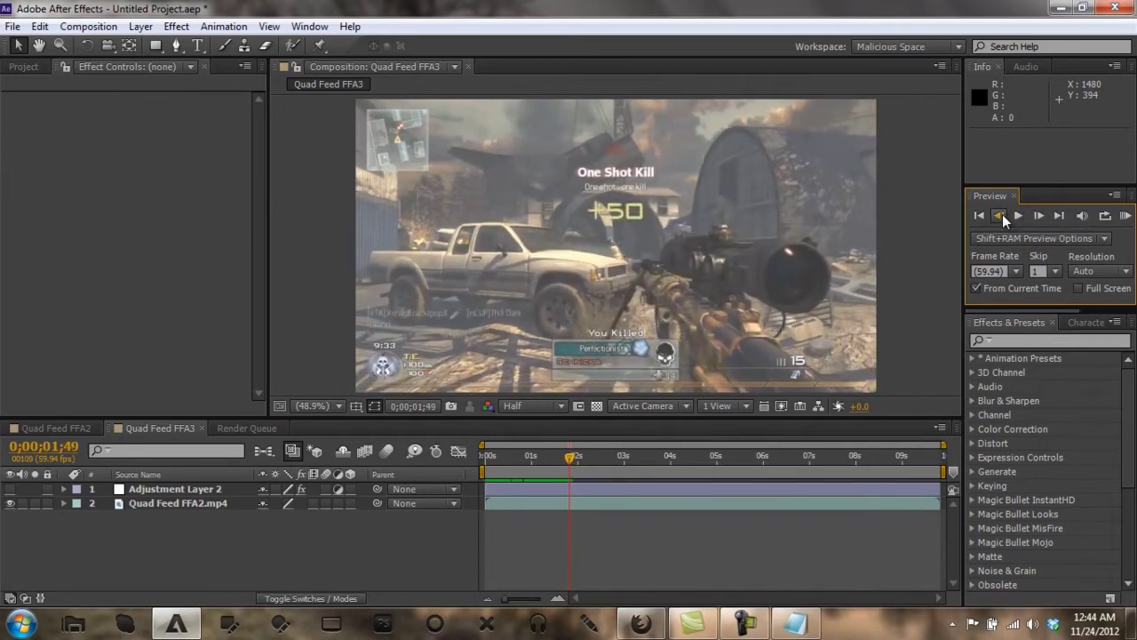
{"action": "left_click", "coordinate": [1003, 214]}
Step: Zoom and pan the viewer onto the kill-feed entries
{"action": "scroll", "coordinate": [483, 331], "scroll_direction": "up", "scroll_amount": 2}
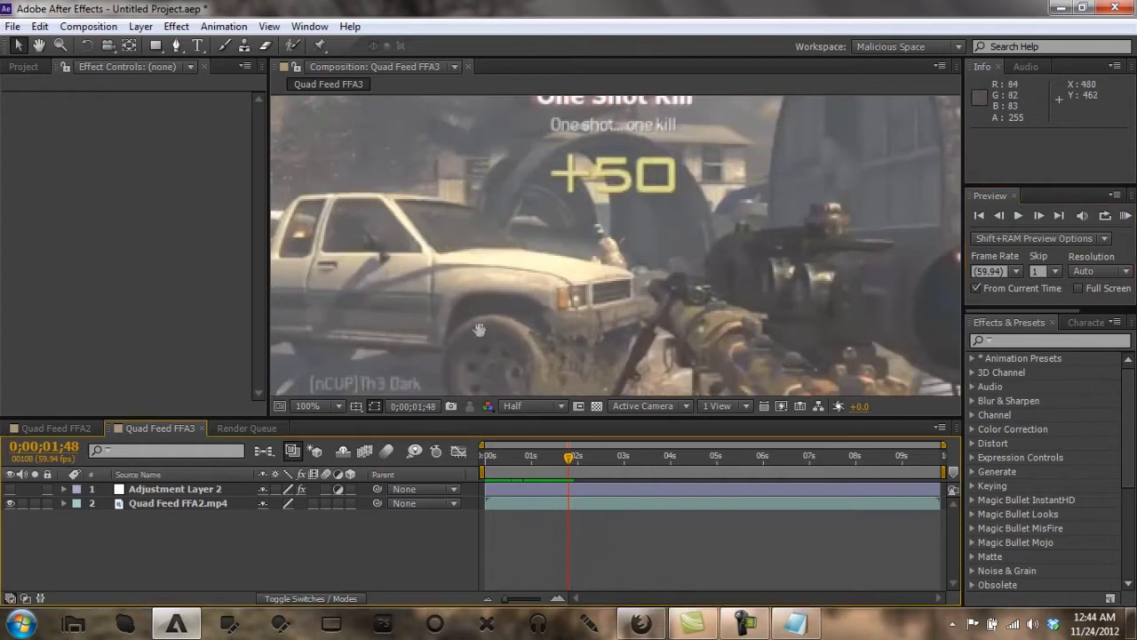
{"action": "left_click_drag", "start_coordinate": [482, 331], "coordinate": [551, 178]}
{"action": "scroll", "coordinate": [666, 252], "scroll_direction": "up", "scroll_amount": 2}
{"action": "scroll", "coordinate": [665, 252], "scroll_direction": "down", "scroll_amount": 2}
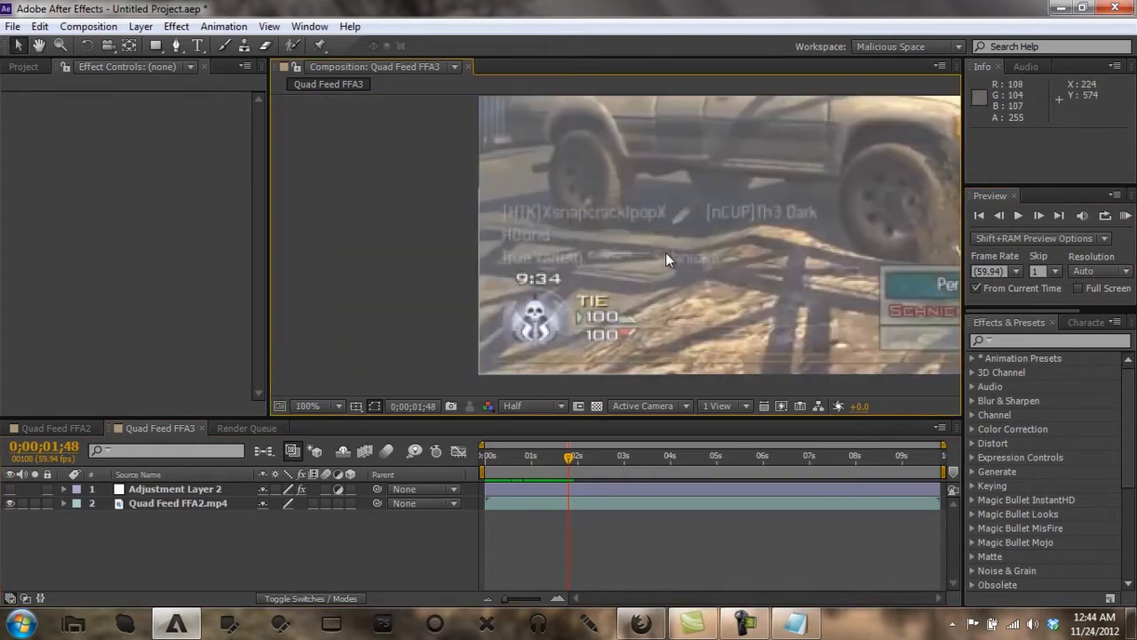
{"action": "left_click_drag", "start_coordinate": [666, 252], "coordinate": [585, 225]}
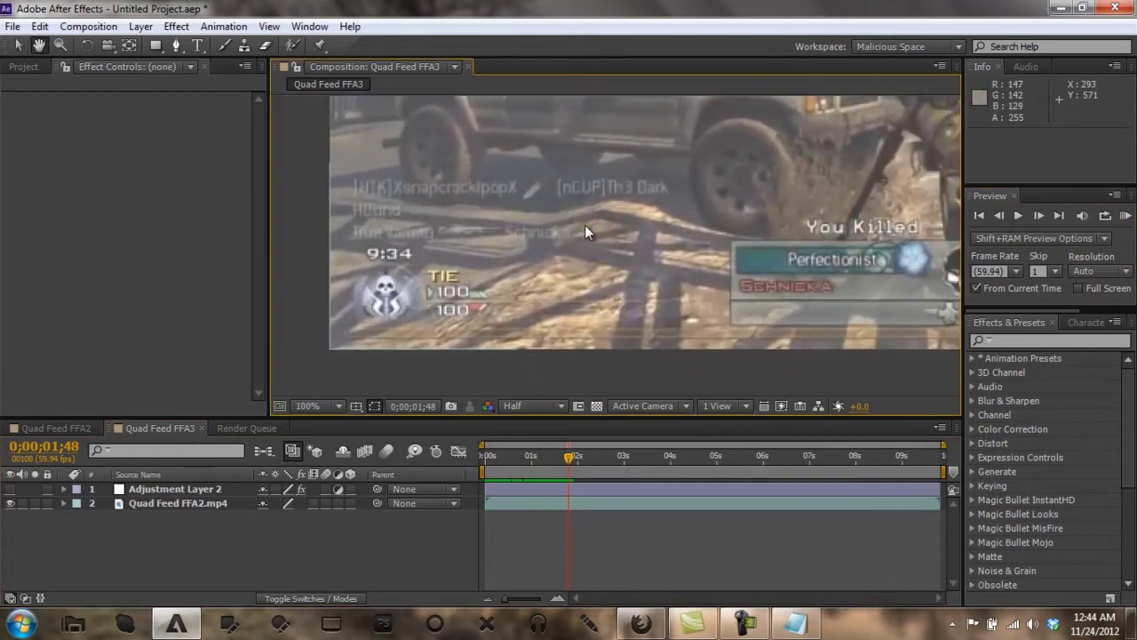
Step: Land on 0;00;01;46, the You Killed frame, and show the Project panel items
{"action": "left_click", "coordinate": [1033, 216]}
{"action": "left_click", "coordinate": [1033, 216]}
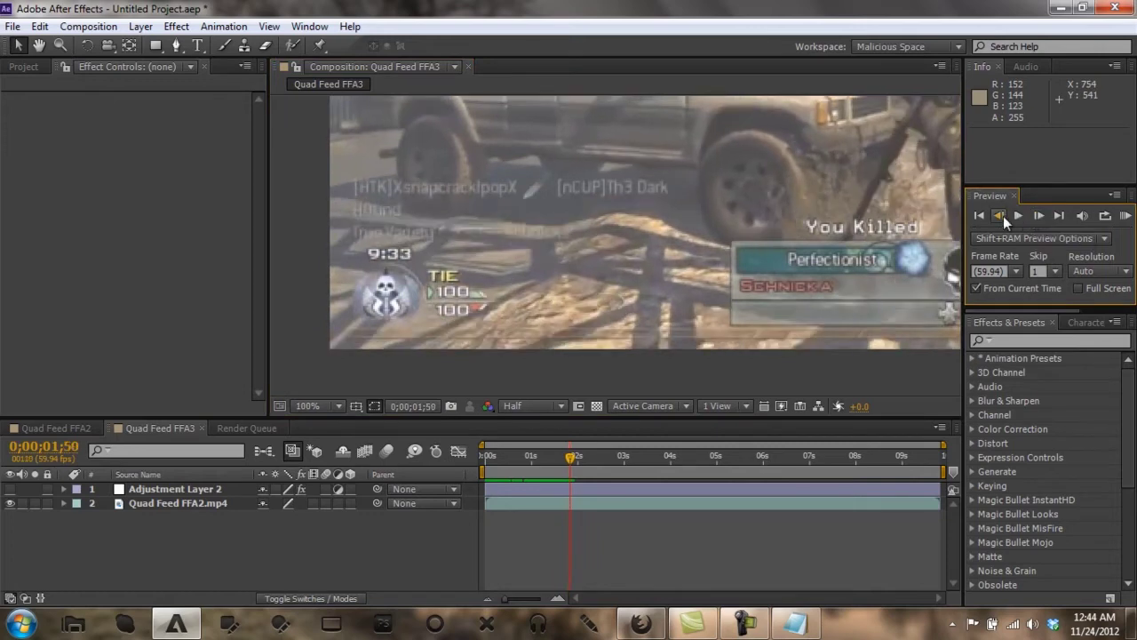
{"action": "left_click", "coordinate": [1004, 216]}
{"action": "left_click", "coordinate": [1003, 216]}
{"action": "left_click", "coordinate": [1003, 216]}
{"action": "left_click", "coordinate": [1003, 216]}
{"action": "left_click", "coordinate": [1003, 216]}
{"action": "left_click", "coordinate": [1003, 216]}
{"action": "left_click", "coordinate": [1003, 216]}
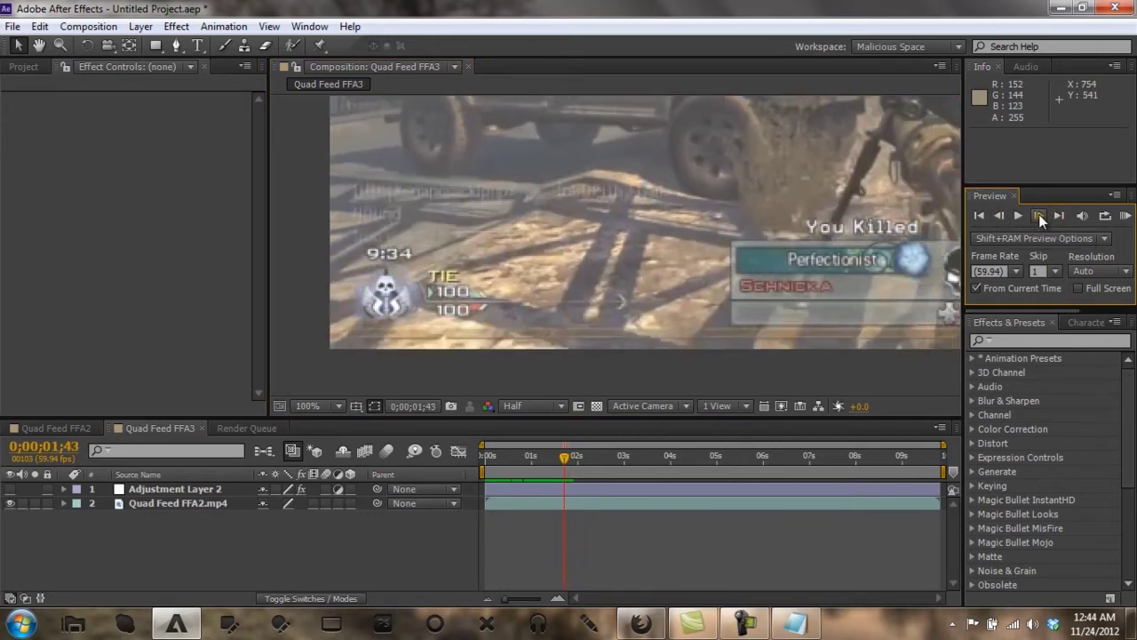
{"action": "left_click", "coordinate": [1039, 214]}
{"action": "left_click", "coordinate": [1039, 215]}
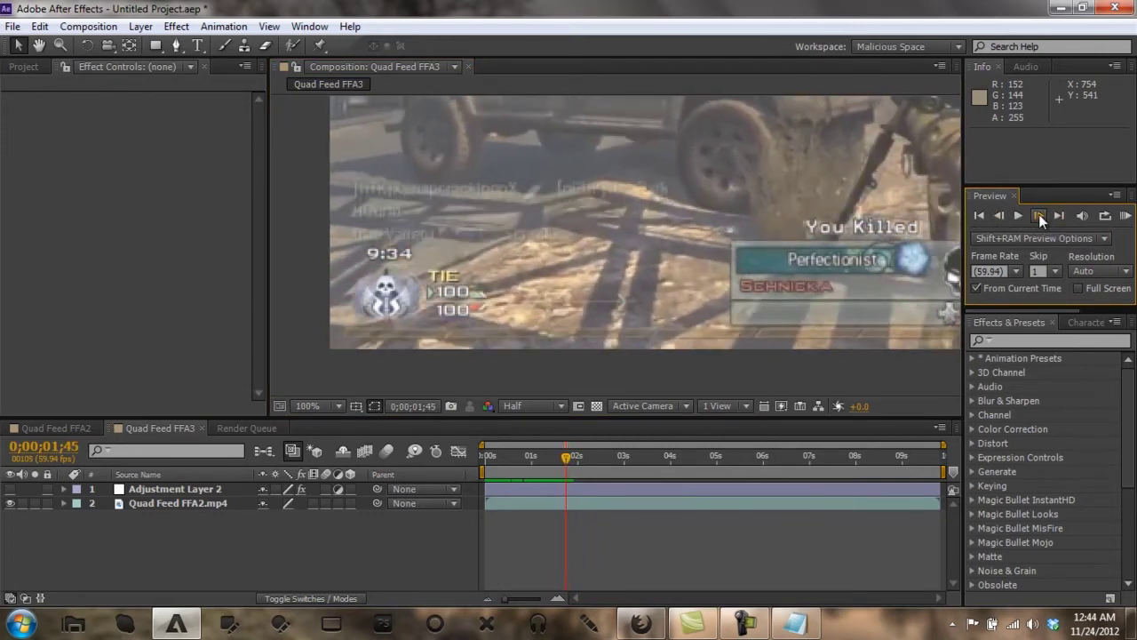
{"action": "left_click", "coordinate": [1039, 214]}
{"action": "left_click", "coordinate": [1038, 215]}
{"action": "left_click", "coordinate": [1039, 214]}
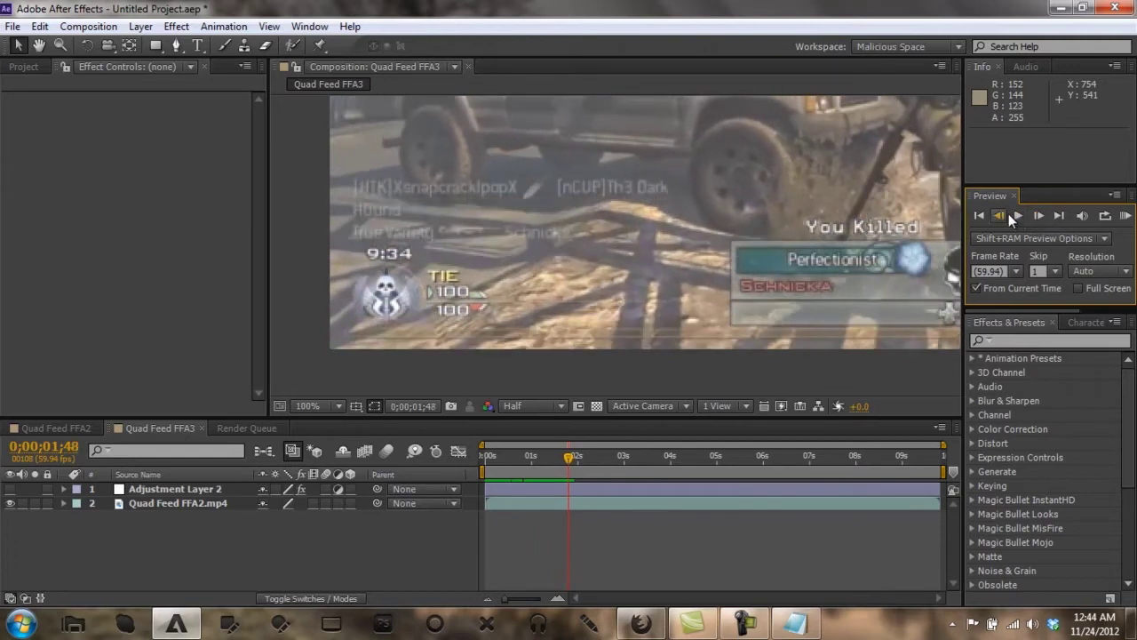
{"action": "left_click", "coordinate": [1000, 217]}
{"action": "left_click", "coordinate": [1001, 217]}
{"action": "left_click", "coordinate": [1000, 217]}
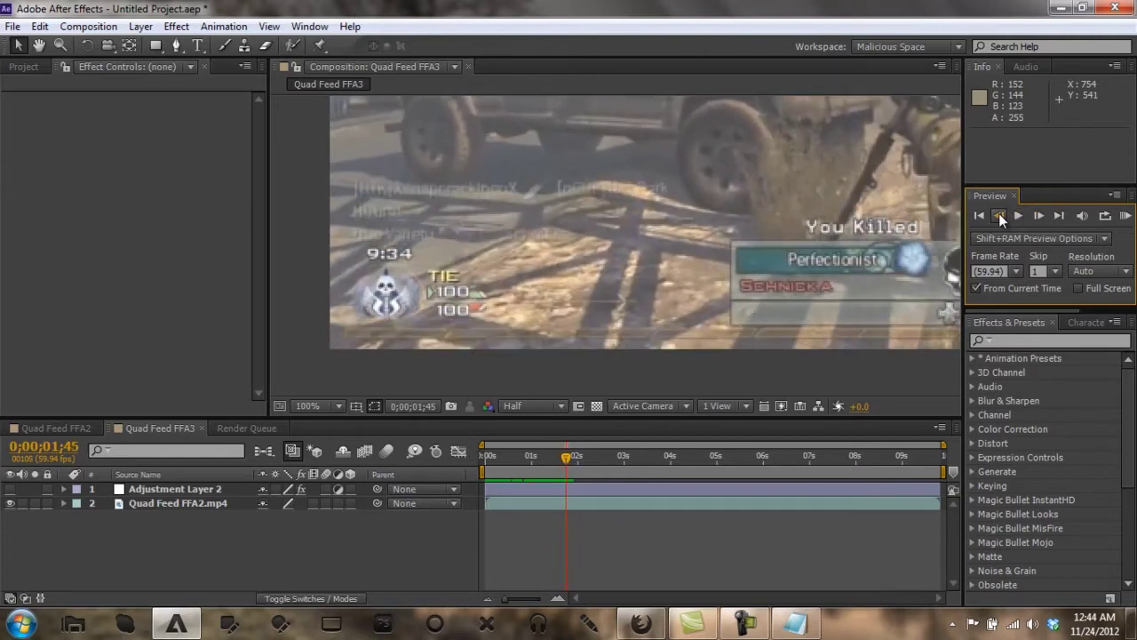
{"action": "left_click", "coordinate": [1037, 213]}
{"action": "left_click", "coordinate": [1037, 213]}
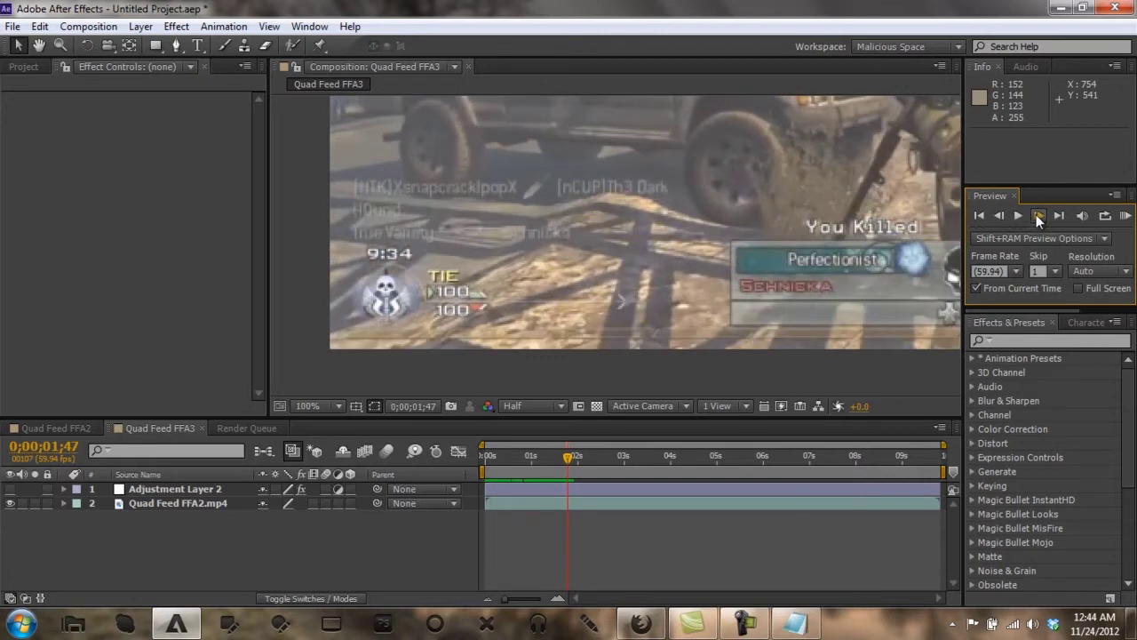
{"action": "left_click", "coordinate": [1001, 214]}
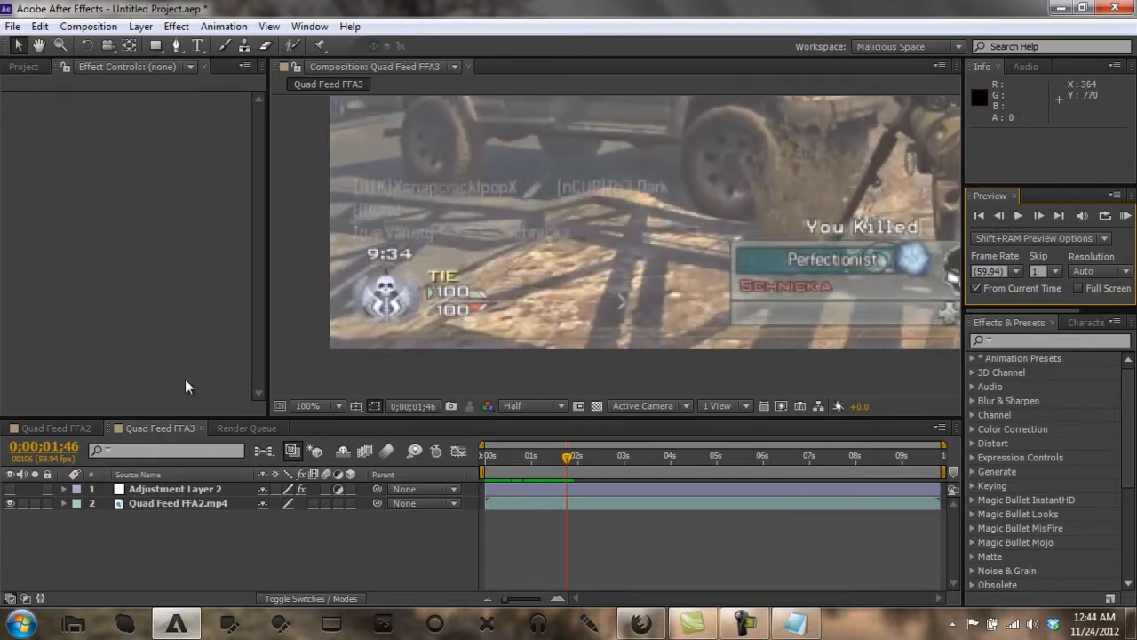
{"action": "left_click", "coordinate": [23, 67]}
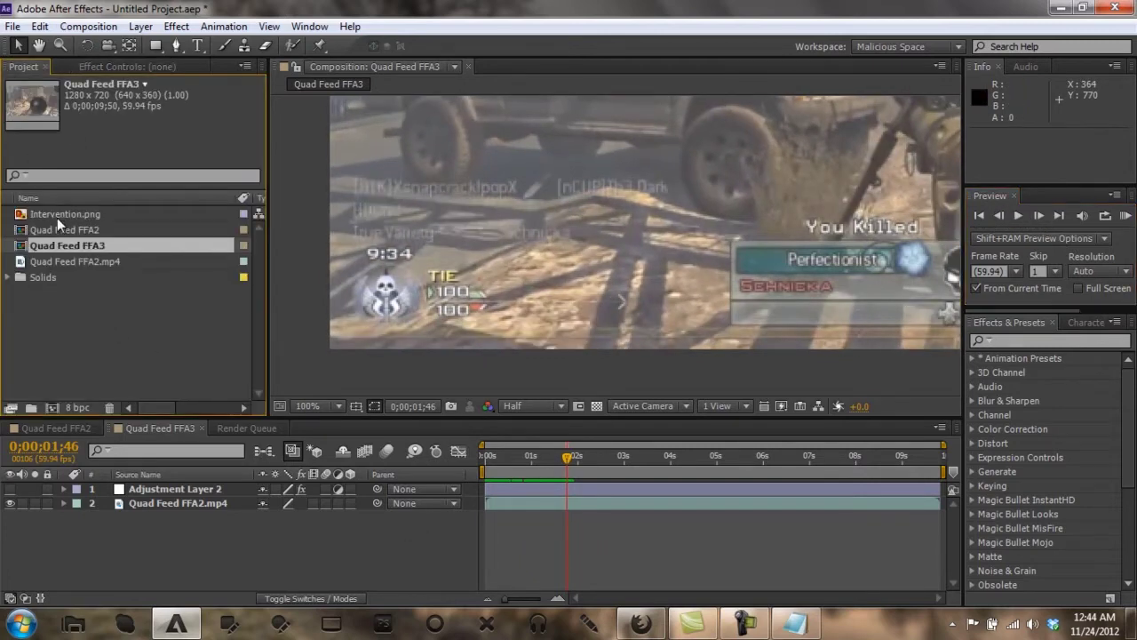
Step: Add Intervention.png to the comp and slide its Position left toward the kill feed
{"action": "left_click_drag", "start_coordinate": [56, 214], "coordinate": [89, 498]}
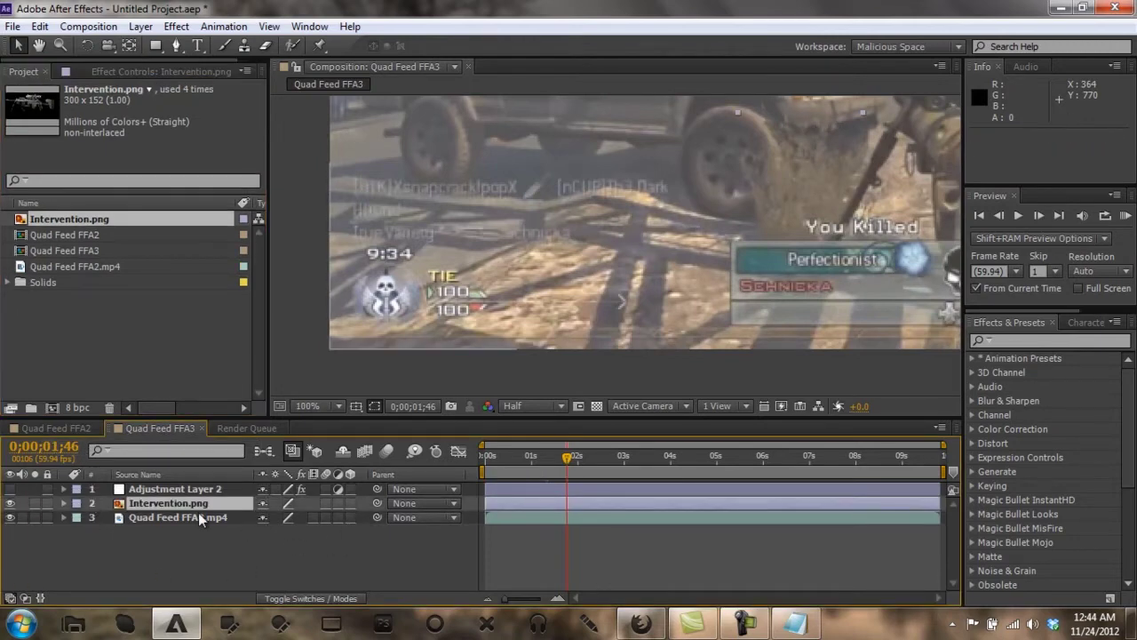
{"action": "key", "text": "p"}
{"action": "left_click_drag", "start_coordinate": [269, 519], "coordinate": [351, 522]}
{"action": "left_click_drag", "start_coordinate": [276, 524], "coordinate": [178, 523]}
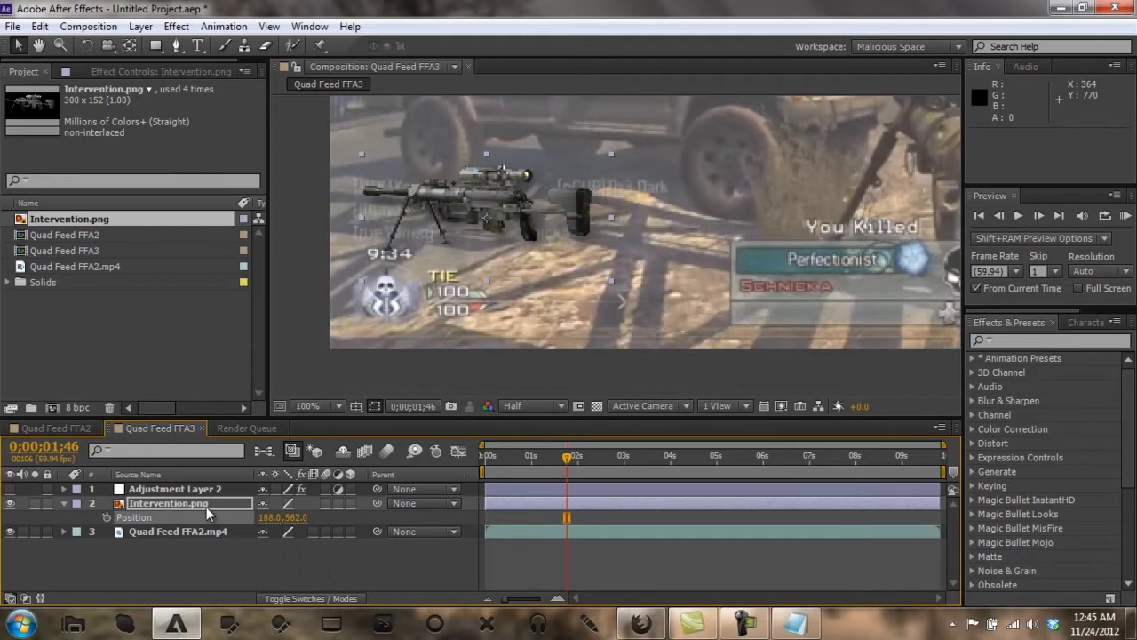
Step: Set the rifle layer's Scale to -26.3, 18%
{"action": "key", "text": "s"}
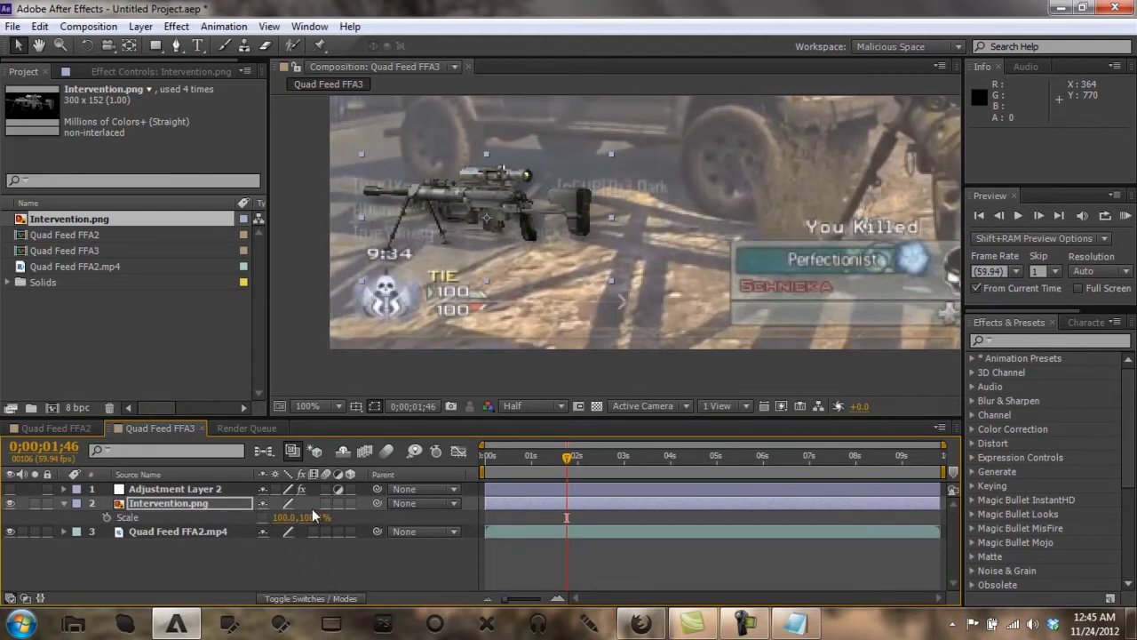
{"action": "left_click", "coordinate": [286, 518]}
{"action": "type", "text": "-26.3"}
{"action": "key", "text": "Tab"}
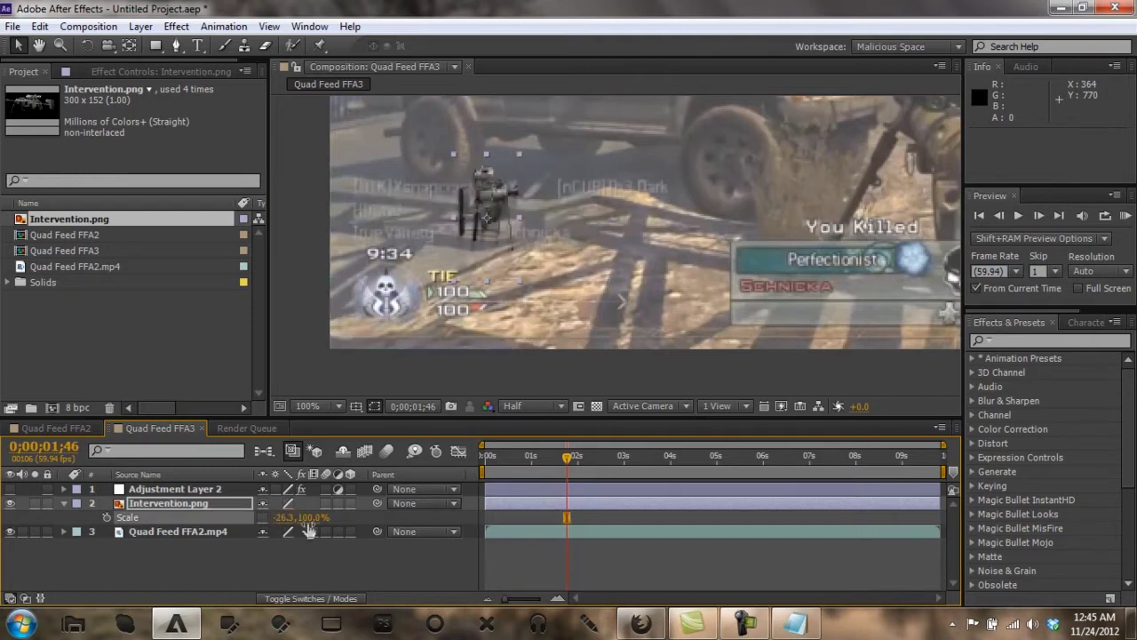
{"action": "type", "text": "18"}
{"action": "key", "text": "Return"}
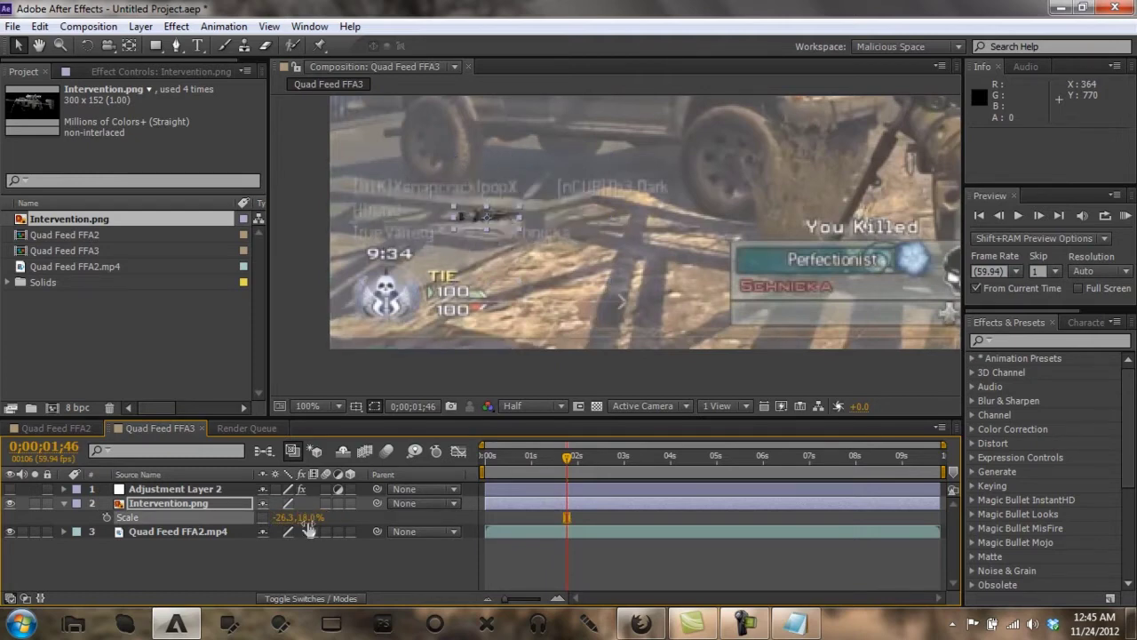
{"action": "left_click", "coordinate": [209, 504]}
Step: Rotate the rifle 1° and move it beside the kill-feed names
{"action": "key", "text": "r"}
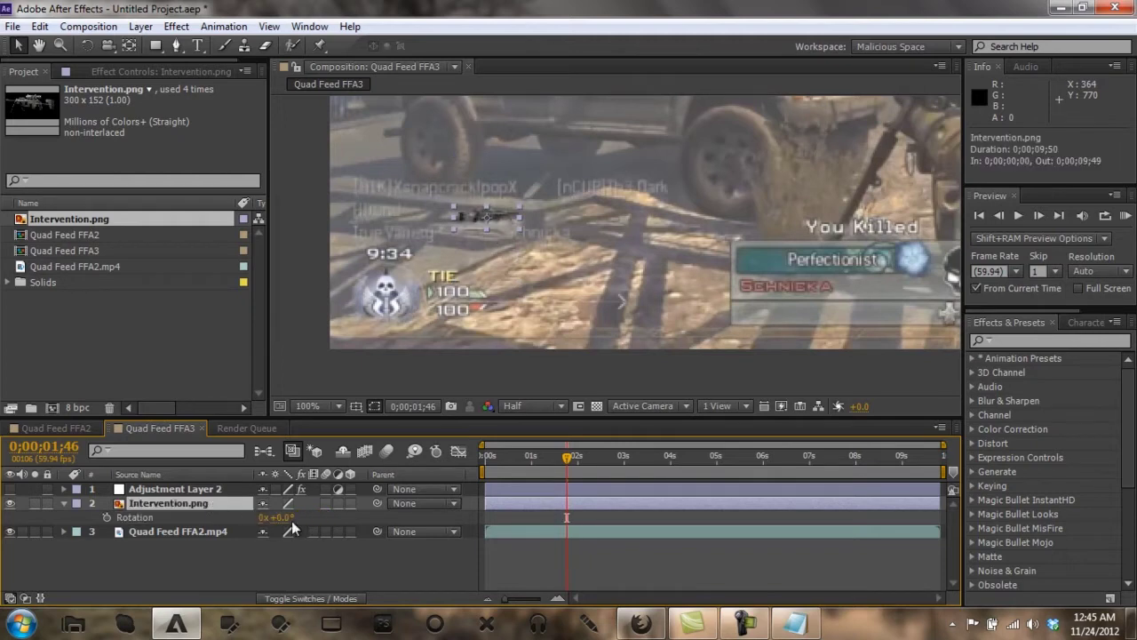
{"action": "left_click", "coordinate": [279, 518]}
{"action": "type", "text": "1"}
{"action": "key", "text": "Return"}
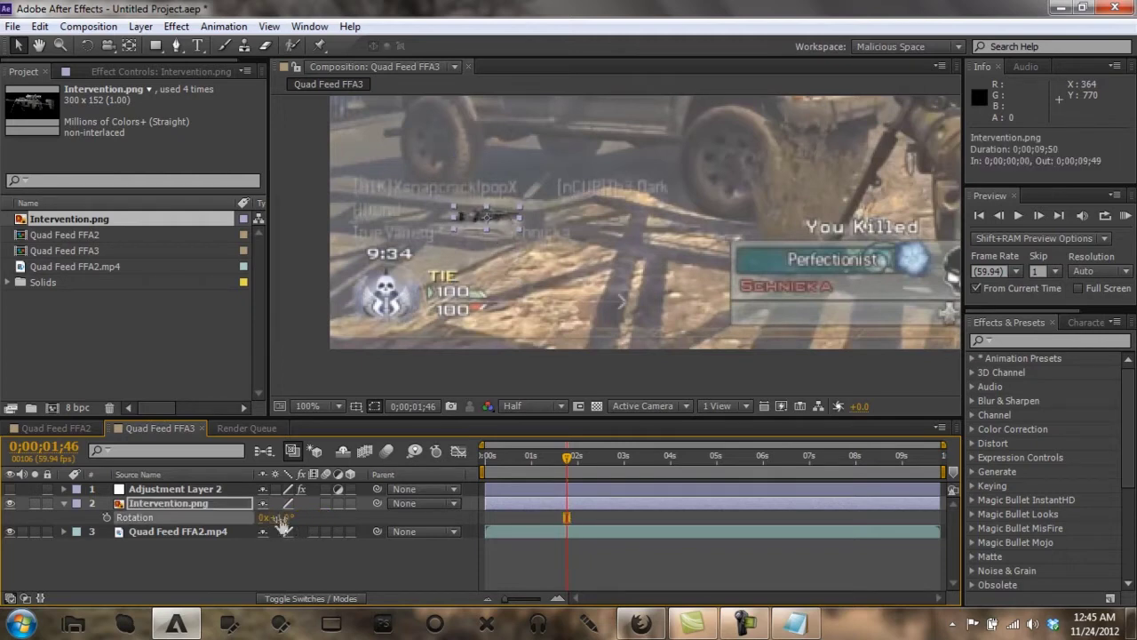
{"action": "left_click", "coordinate": [289, 553]}
{"action": "left_click", "coordinate": [201, 503]}
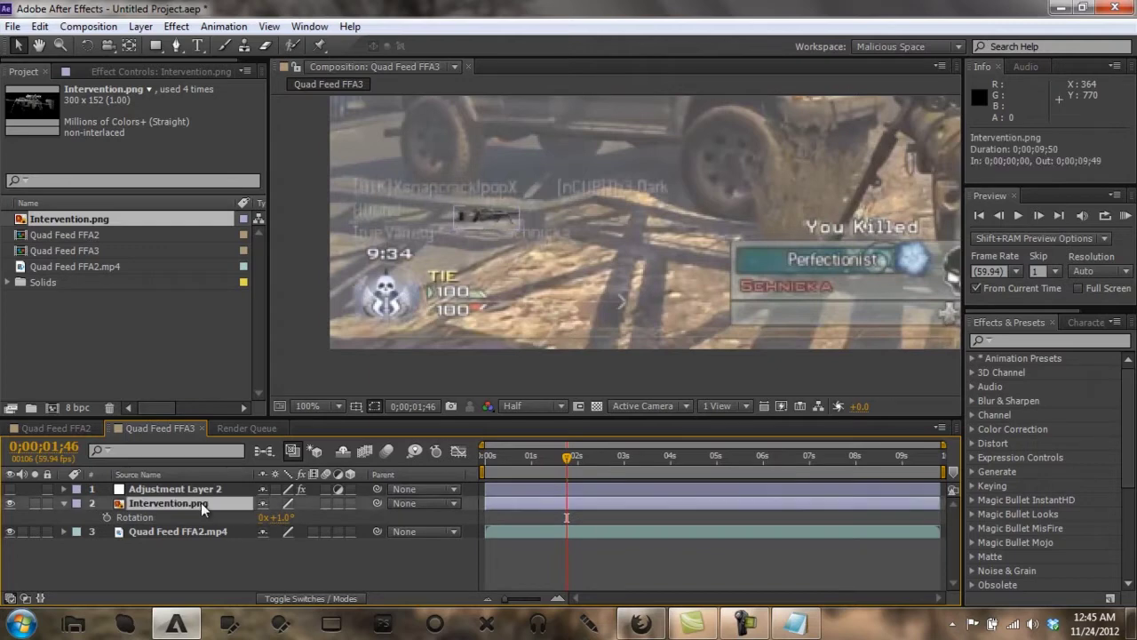
{"action": "left_click_drag", "start_coordinate": [501, 219], "coordinate": [648, 216]}
{"action": "key", "text": "period"}
Step: Zoom the viewer to 200% and nudge the rifle layer vertically
{"action": "key", "text": "h"}
{"action": "key", "text": "v"}
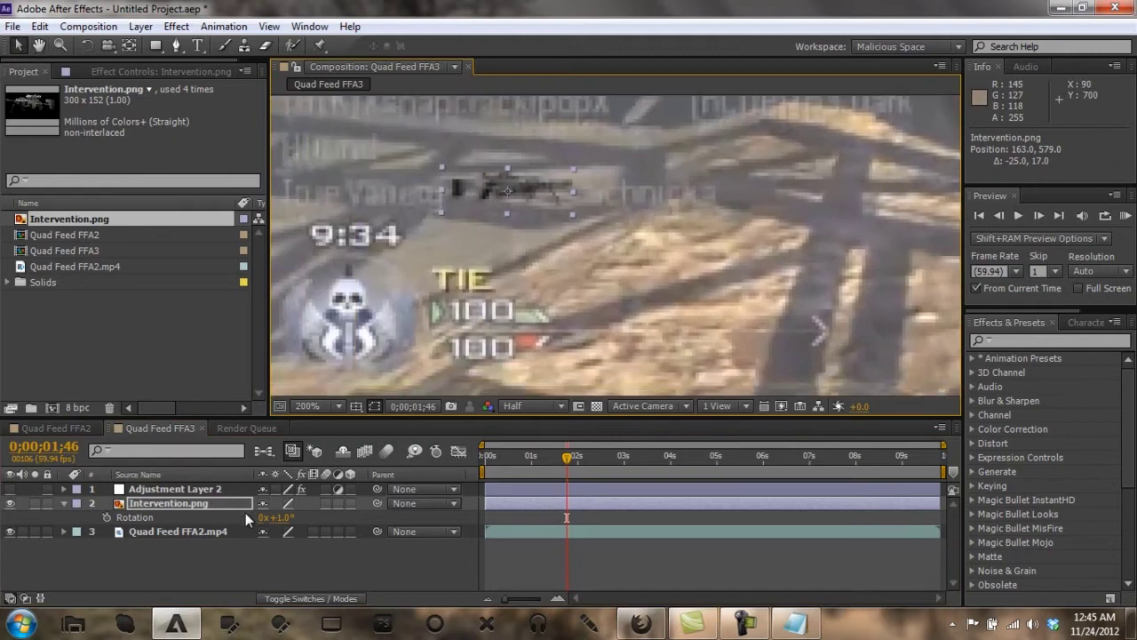
{"action": "left_click", "coordinate": [143, 504]}
{"action": "key", "text": "Down"}
{"action": "key", "text": "Down"}
{"action": "key", "text": "Down"}
{"action": "key", "text": "Down"}
{"action": "key", "text": "Down"}
{"action": "key", "text": "Down"}
{"action": "key", "text": "Down"}
{"action": "key", "text": "Down"}
{"action": "key", "text": "Down"}
{"action": "key", "text": "Down"}
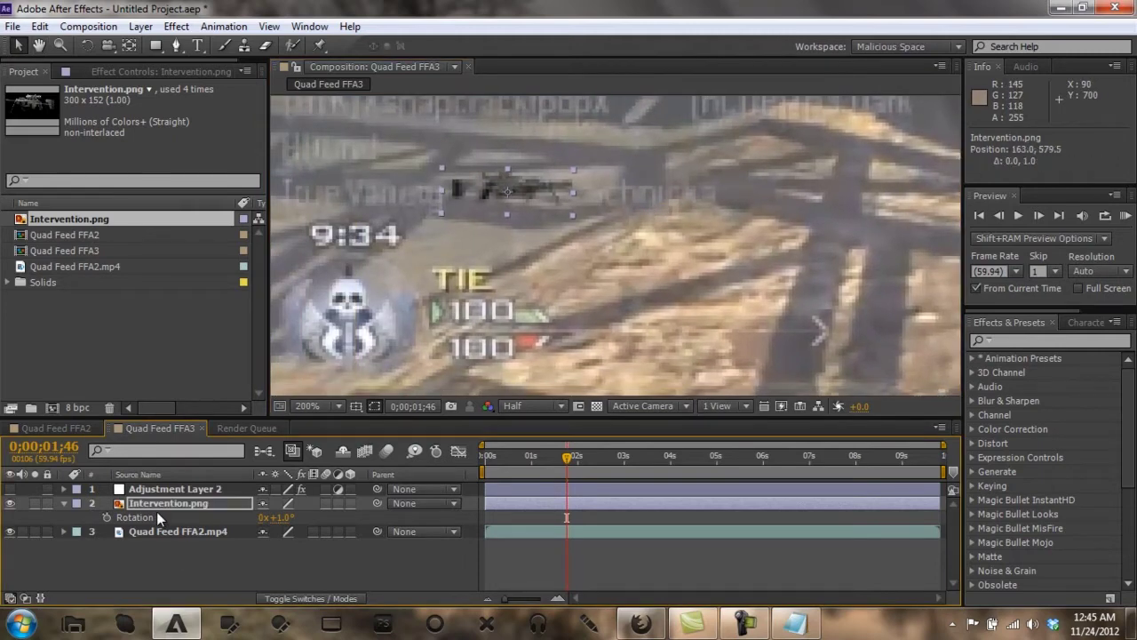
{"action": "key", "text": "Up"}
{"action": "key", "text": "Up"}
{"action": "key", "text": "Up"}
{"action": "key", "text": "Up"}
{"action": "key", "text": "Up"}
{"action": "key", "text": "Up"}
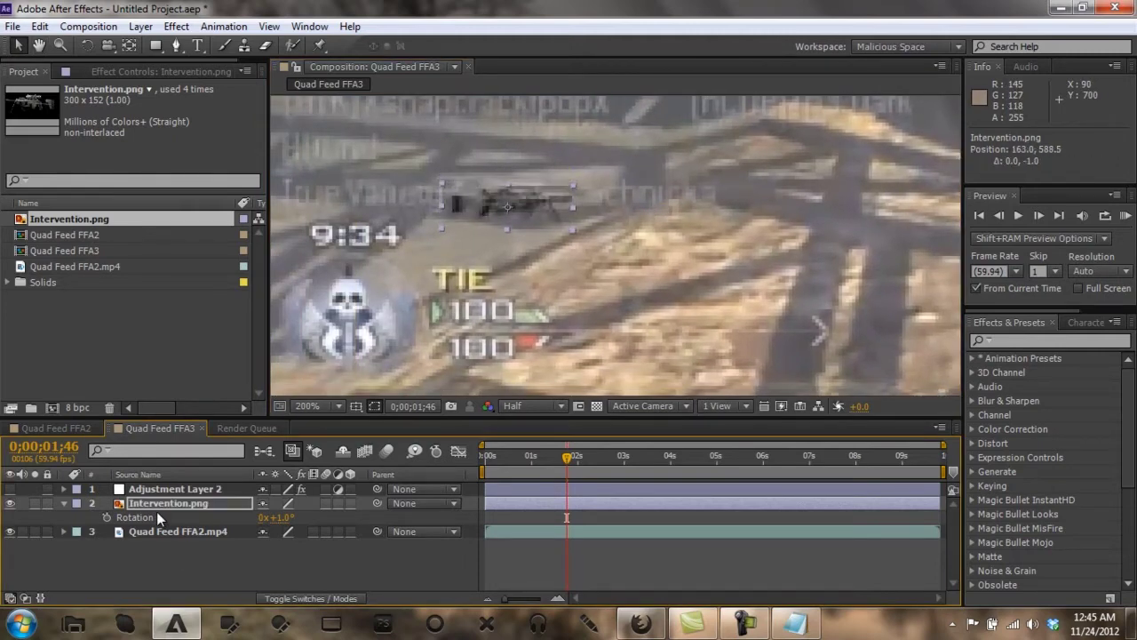
{"action": "key", "text": "Up"}
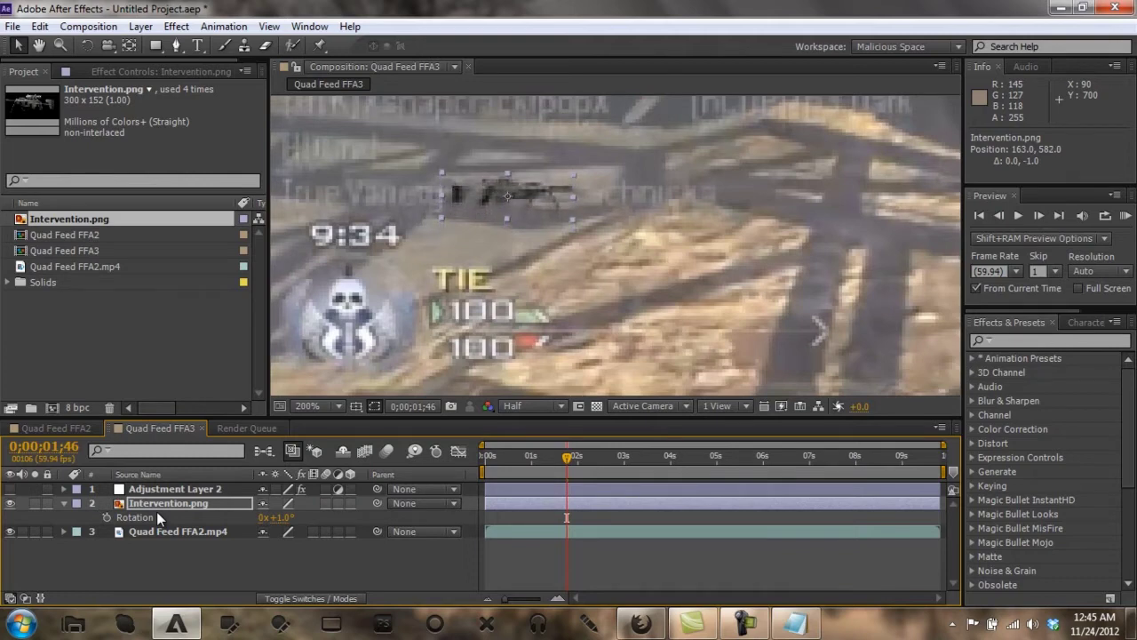
Step: Set preview Resolution to Full and nudge the rifle to 162.5, 580.0
{"action": "left_click", "coordinate": [541, 405]}
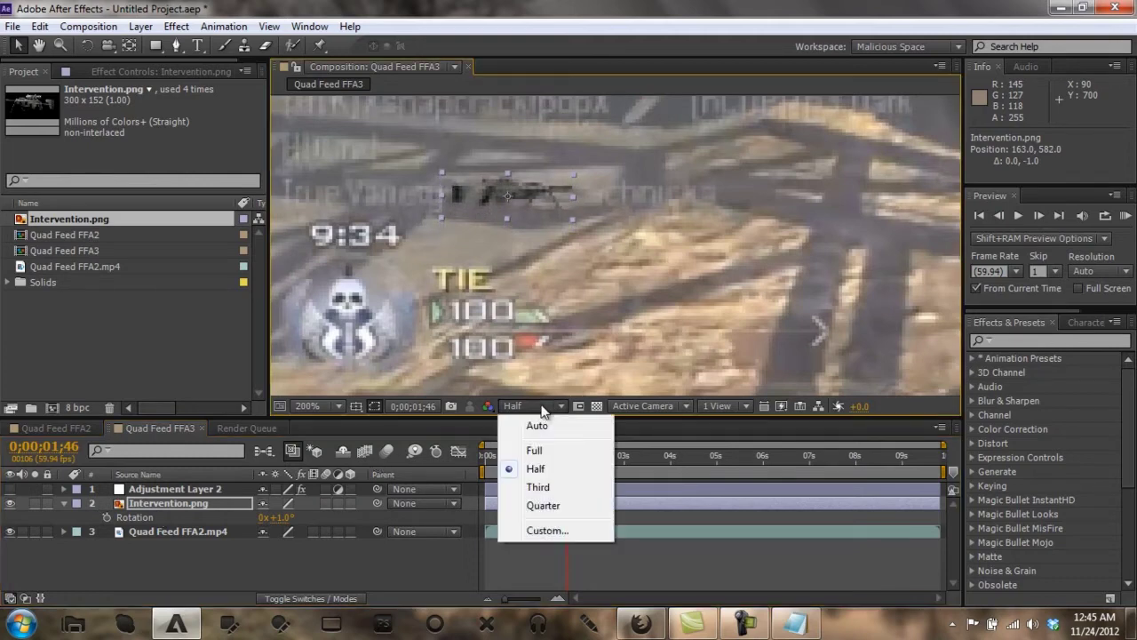
{"action": "left_click", "coordinate": [536, 454]}
{"action": "key", "text": "Down"}
{"action": "key", "text": "Down"}
{"action": "key", "text": "Down"}
{"action": "key", "text": "Down"}
{"action": "key", "text": "Down"}
{"action": "key", "text": "Down"}
{"action": "key", "text": "Down"}
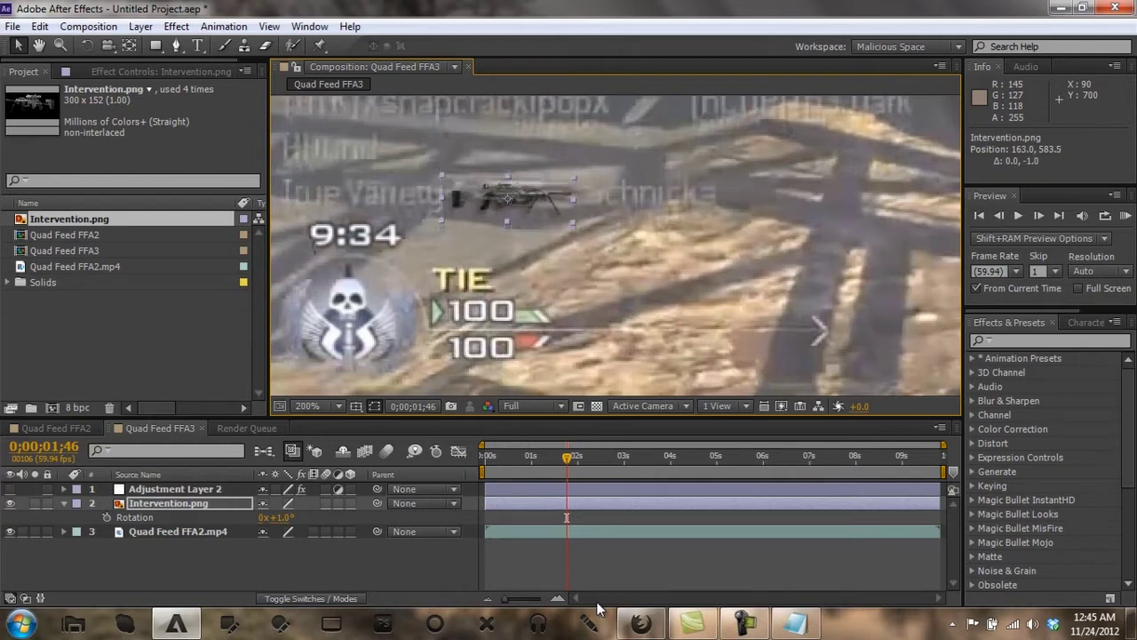
{"action": "key", "text": "Up"}
{"action": "key", "text": "Up"}
{"action": "key", "text": "Up"}
{"action": "key", "text": "Up"}
{"action": "key", "text": "Up"}
{"action": "key", "text": "Up"}
{"action": "key", "text": "Up"}
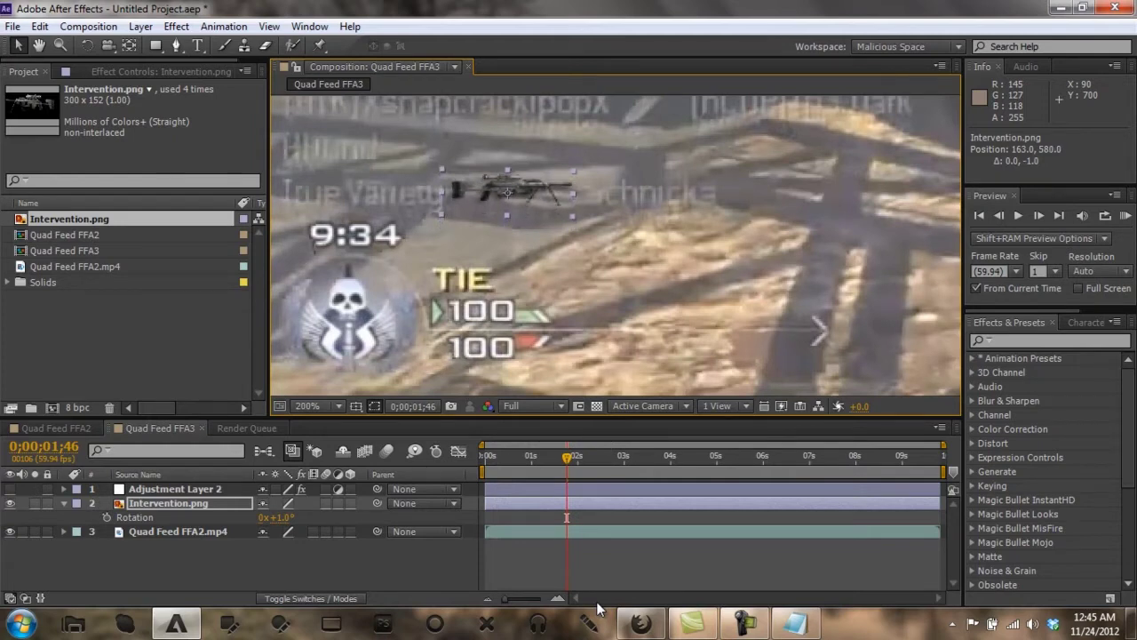
{"action": "key", "text": "Left"}
{"action": "left_click", "coordinate": [150, 502]}
Step: Keyframe the rifle's Position at 0;00;01;46 and move back to 0;00;01;31
{"action": "key", "text": "p"}
{"action": "left_click", "coordinate": [107, 517]}
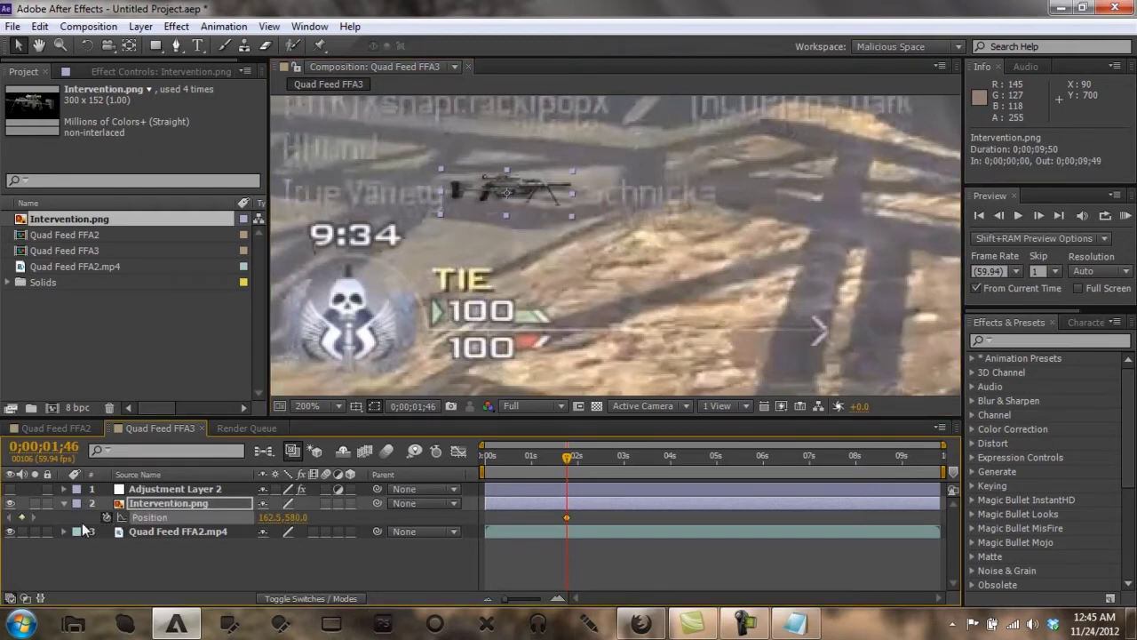
{"action": "left_click", "coordinate": [560, 461]}
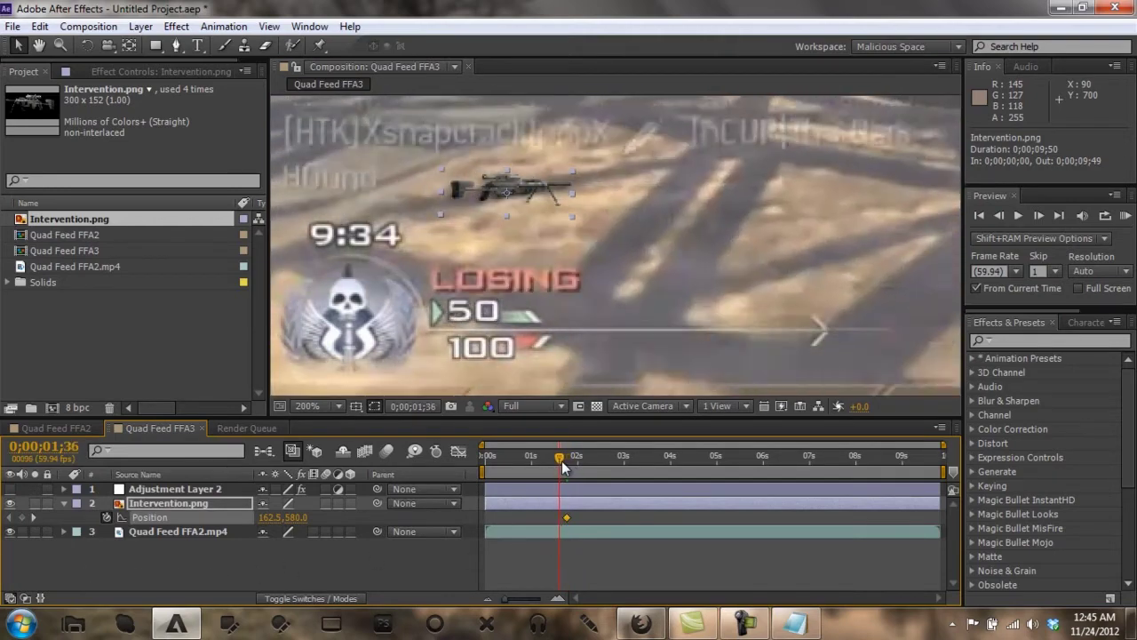
{"action": "left_click_drag", "start_coordinate": [563, 465], "coordinate": [553, 462]}
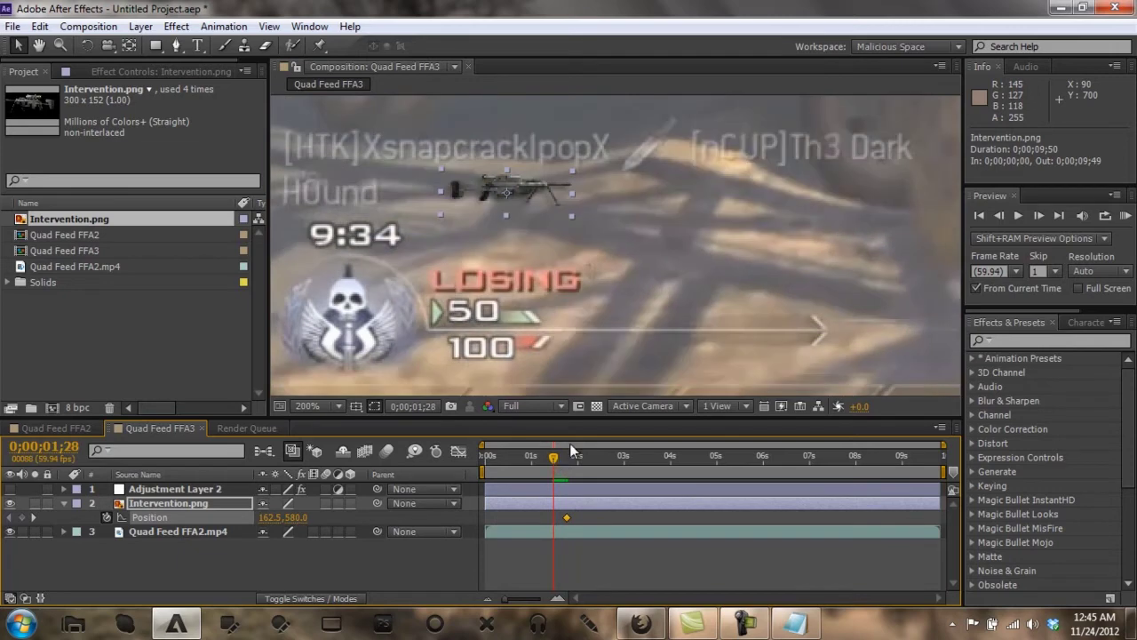
{"action": "left_click", "coordinate": [1044, 212]}
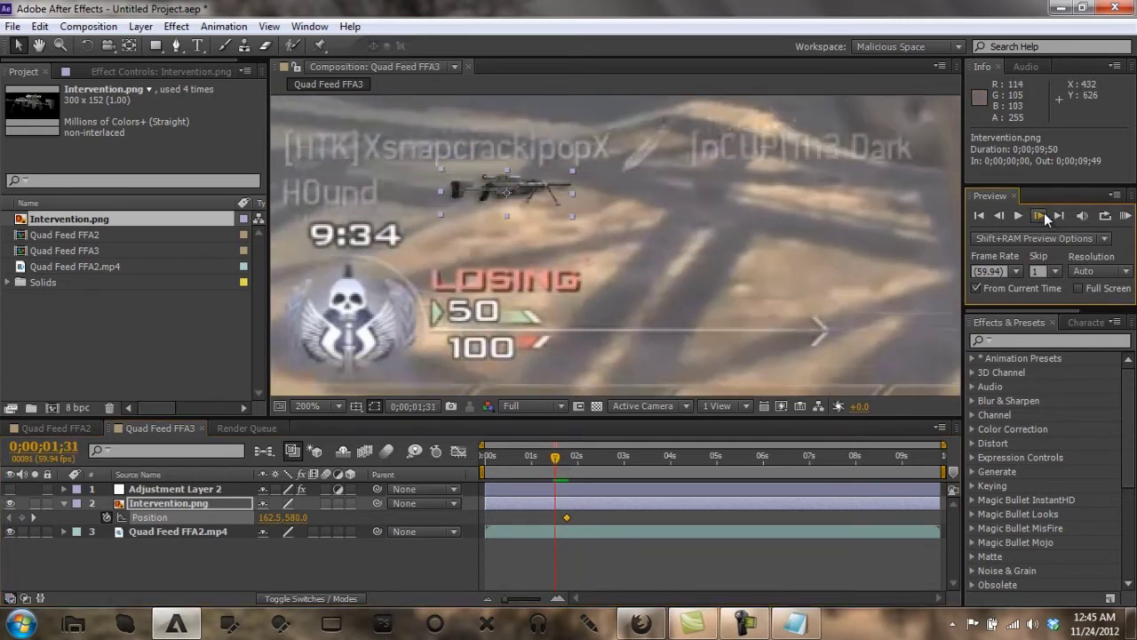
{"action": "left_click", "coordinate": [998, 215]}
Step: Lower the rifle to 162.5, 605.0 at 0;00;01;31 and scrub to check the slide
{"action": "left_click_drag", "start_coordinate": [291, 520], "coordinate": [311, 515]}
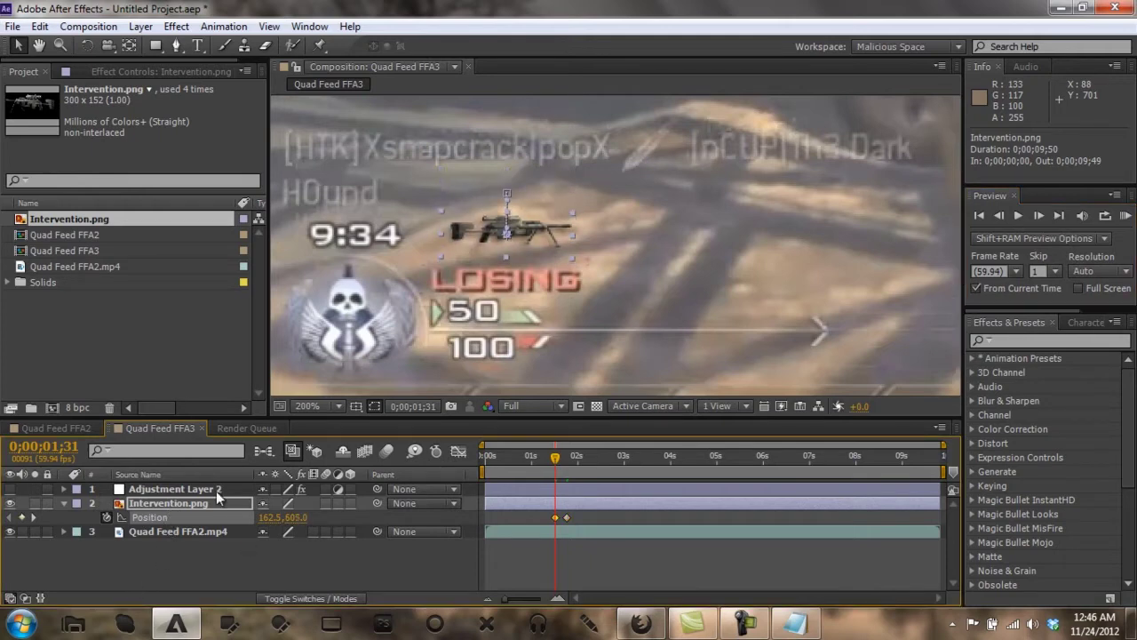
{"action": "left_click", "coordinate": [556, 460]}
{"action": "left_click_drag", "start_coordinate": [556, 459], "coordinate": [555, 462]}
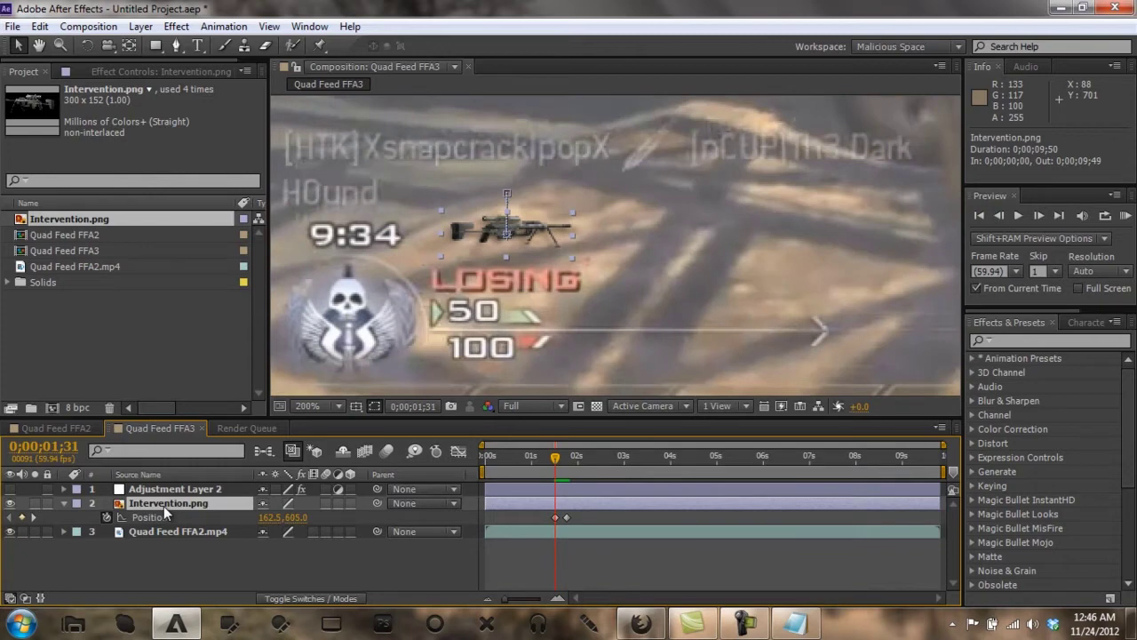
Step: Keyframe the rifle's Opacity at 0% on 0;00;01;31 and 100% on 0;00;01;39
{"action": "key", "text": "t"}
{"action": "left_click", "coordinate": [105, 517]}
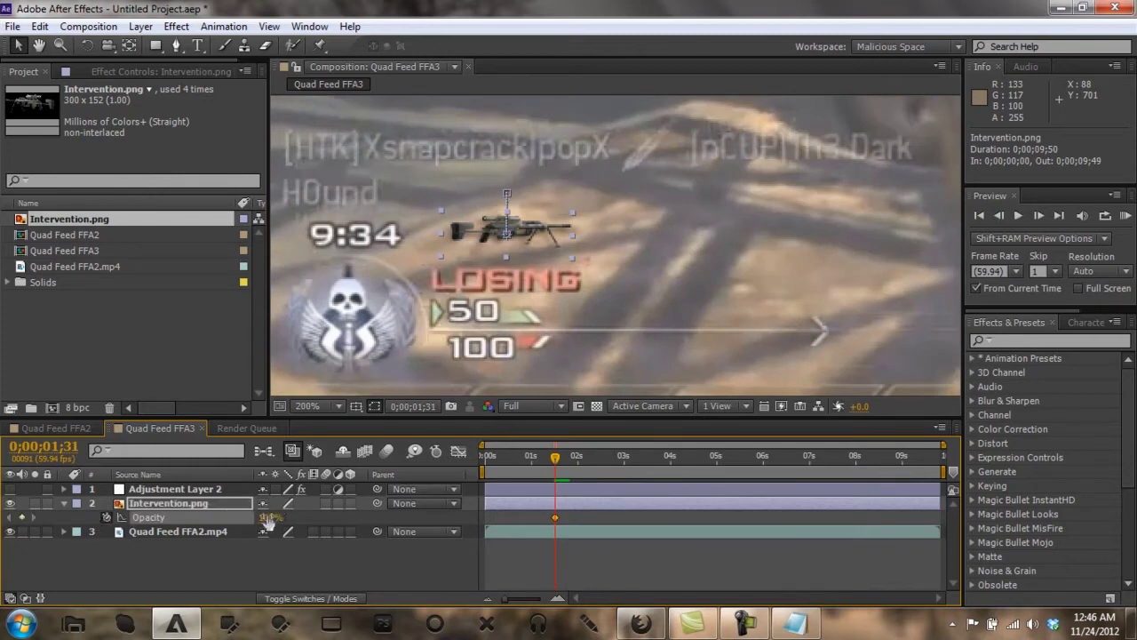
{"action": "left_click_drag", "start_coordinate": [270, 517], "coordinate": [81, 529]}
{"action": "key", "text": "shift+p"}
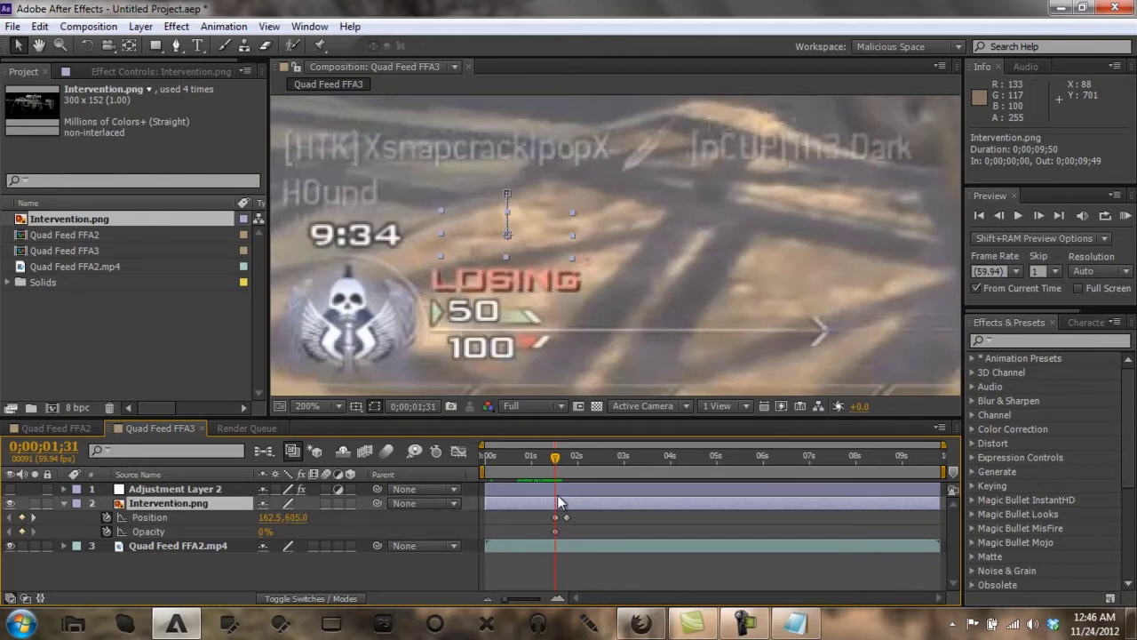
{"action": "left_click_drag", "start_coordinate": [556, 454], "coordinate": [564, 458]}
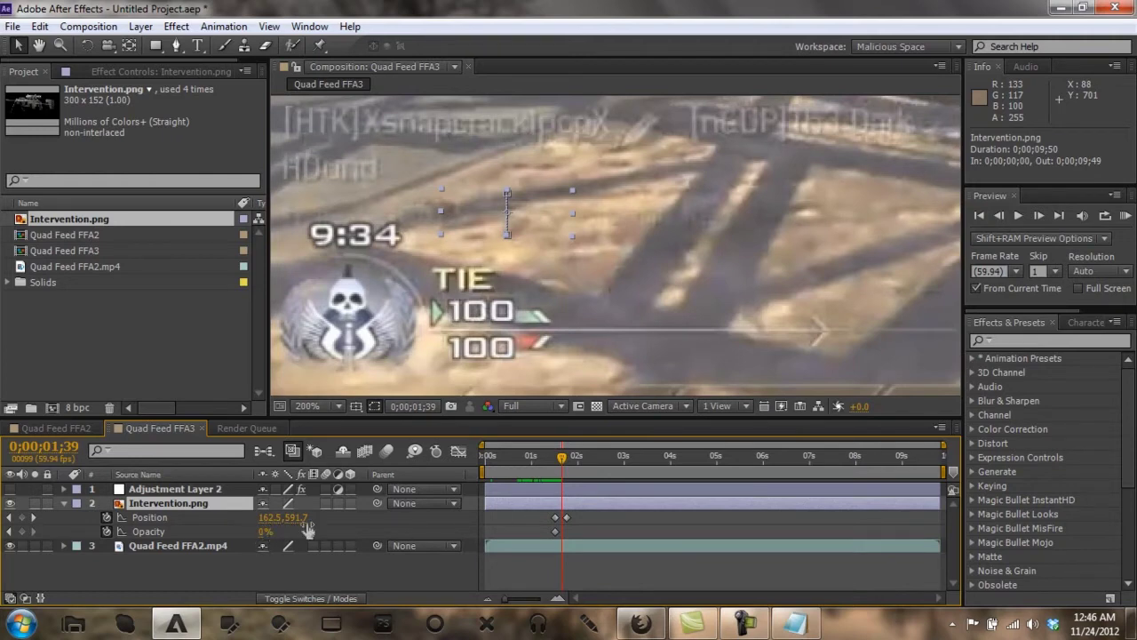
{"action": "left_click", "coordinate": [265, 531]}
{"action": "type", "text": "100"}
{"action": "key", "text": "Return"}
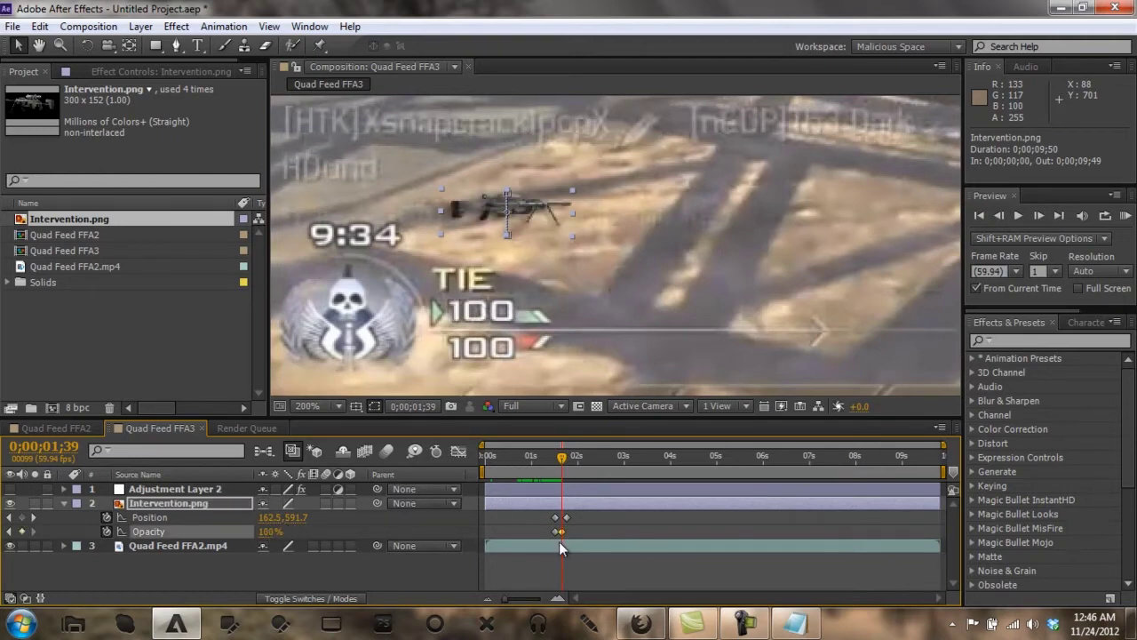
Step: Collapse the rifle layer and step frames toward the next kill entry
{"action": "left_click", "coordinate": [63, 503]}
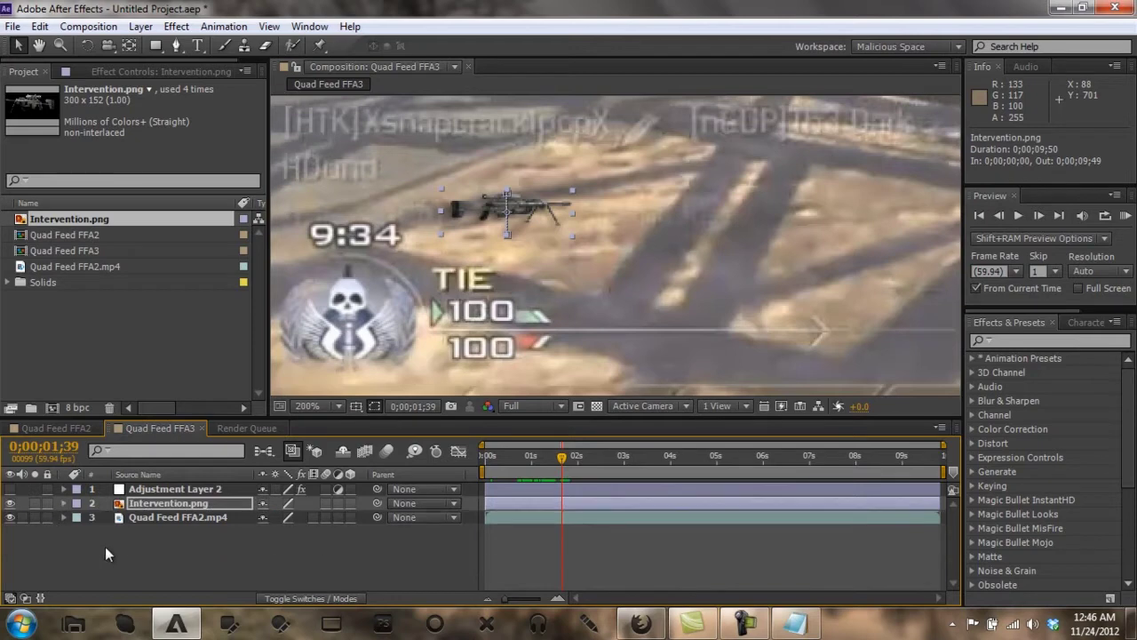
{"action": "left_click", "coordinate": [114, 544]}
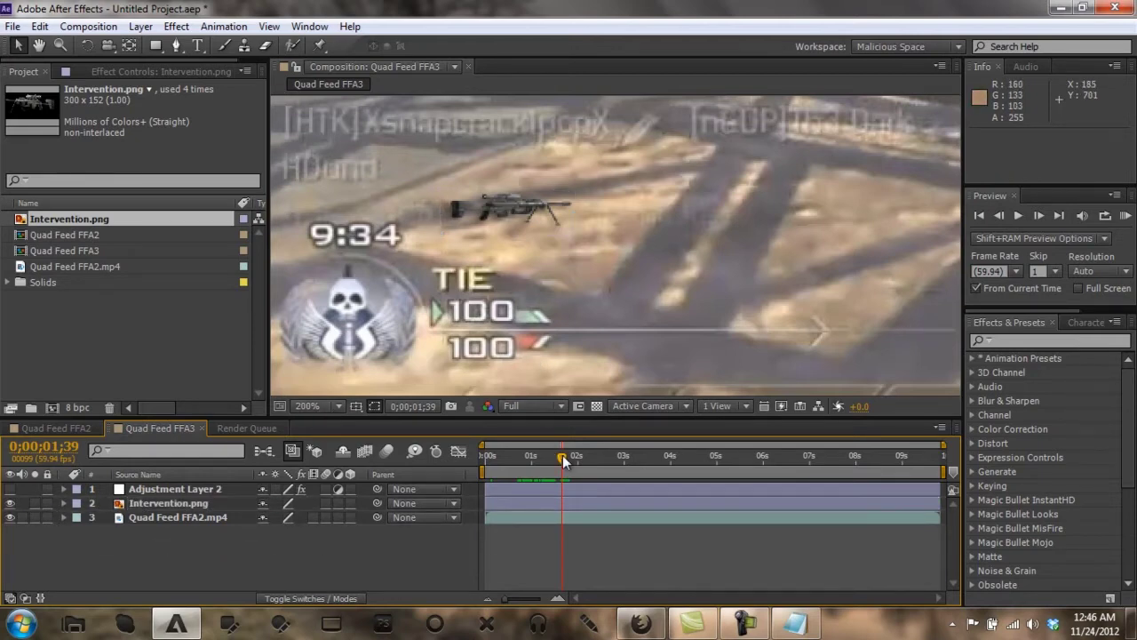
{"action": "left_click_drag", "start_coordinate": [562, 454], "coordinate": [627, 460]}
{"action": "left_click", "coordinate": [1001, 216]}
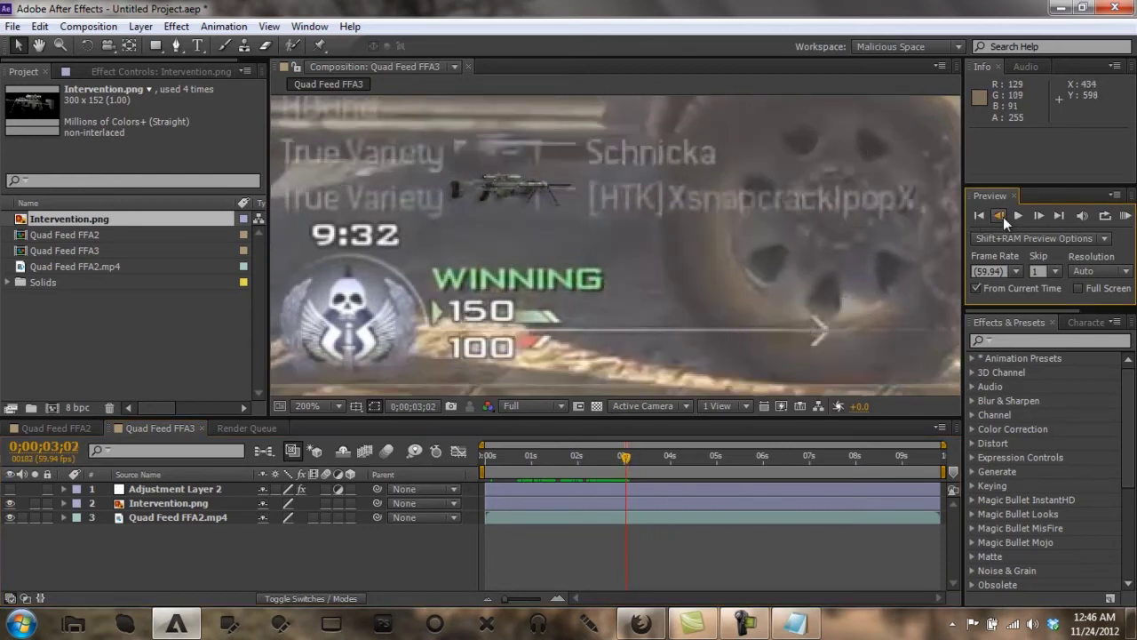
{"action": "left_click", "coordinate": [1039, 218]}
{"action": "left_click", "coordinate": [1038, 217]}
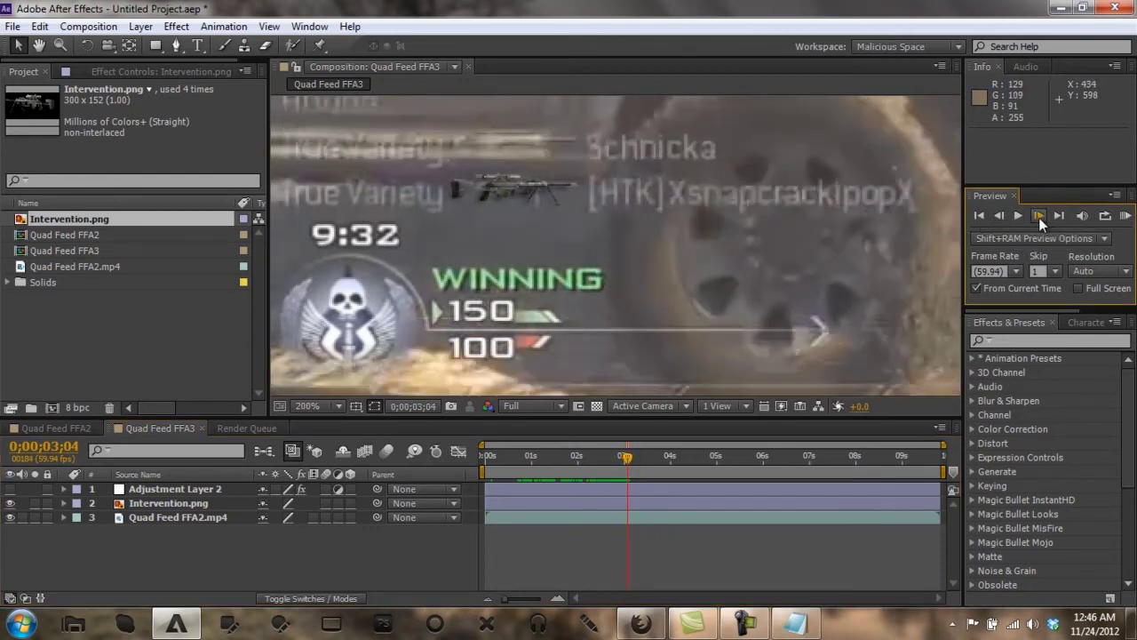
{"action": "left_click", "coordinate": [1039, 218]}
{"action": "left_click", "coordinate": [1004, 215]}
{"action": "left_click", "coordinate": [1004, 215]}
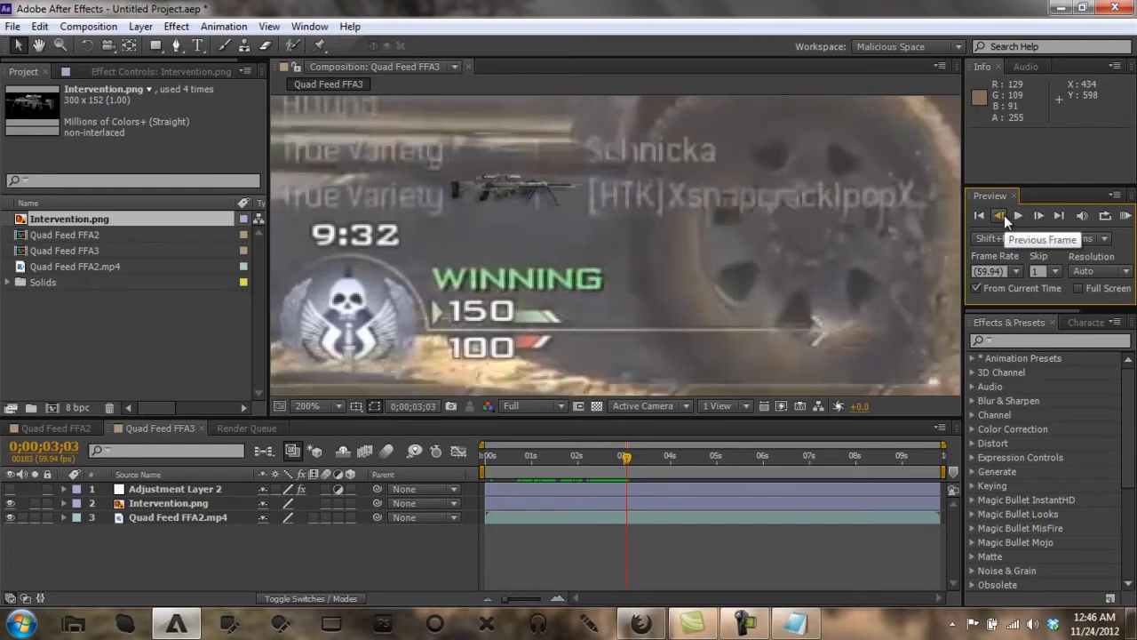
{"action": "left_click", "coordinate": [1042, 217]}
Step: Settle on 0;00;02;49, where TIE 100/100 appears, with the Intervention layer selected
{"action": "left_click", "coordinate": [167, 504]}
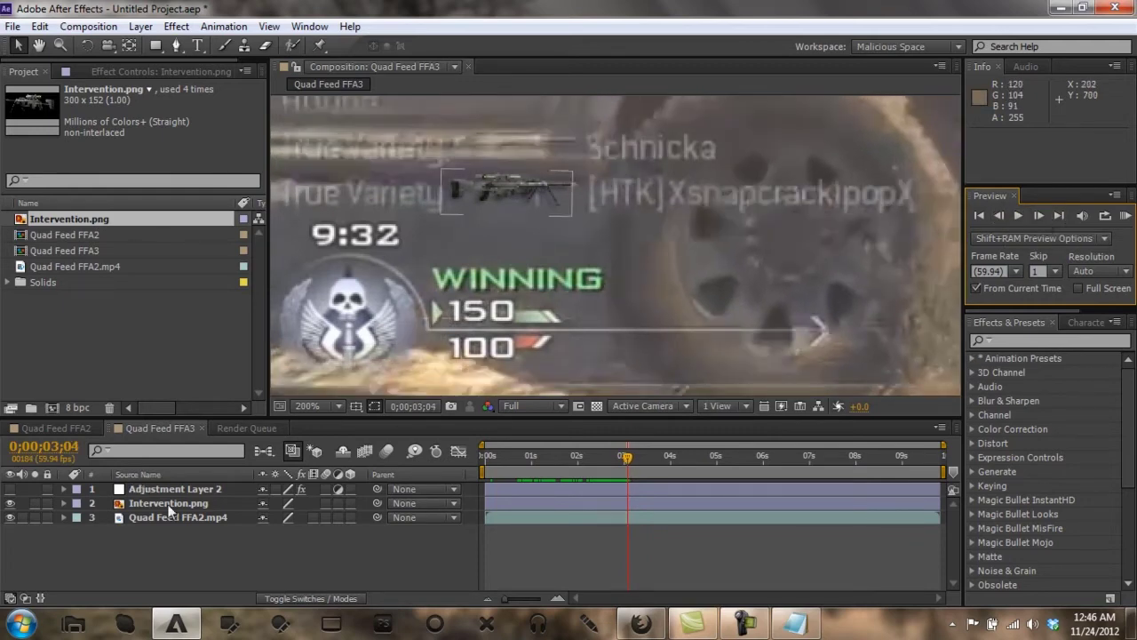
{"action": "right_click", "coordinate": [167, 504]}
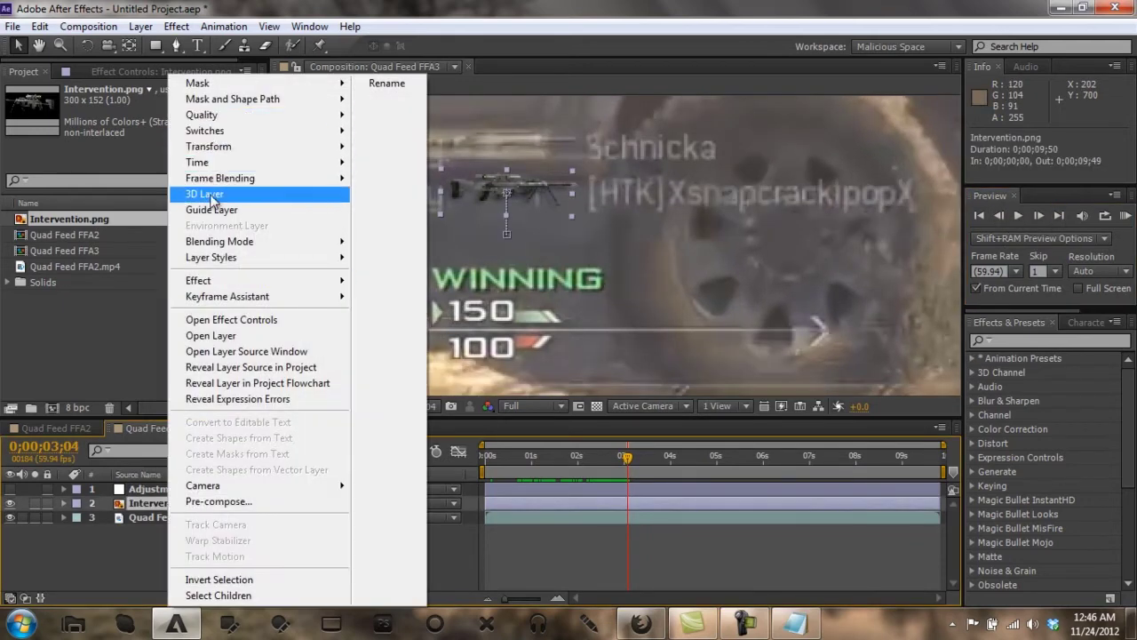
{"action": "left_click", "coordinate": [126, 579]}
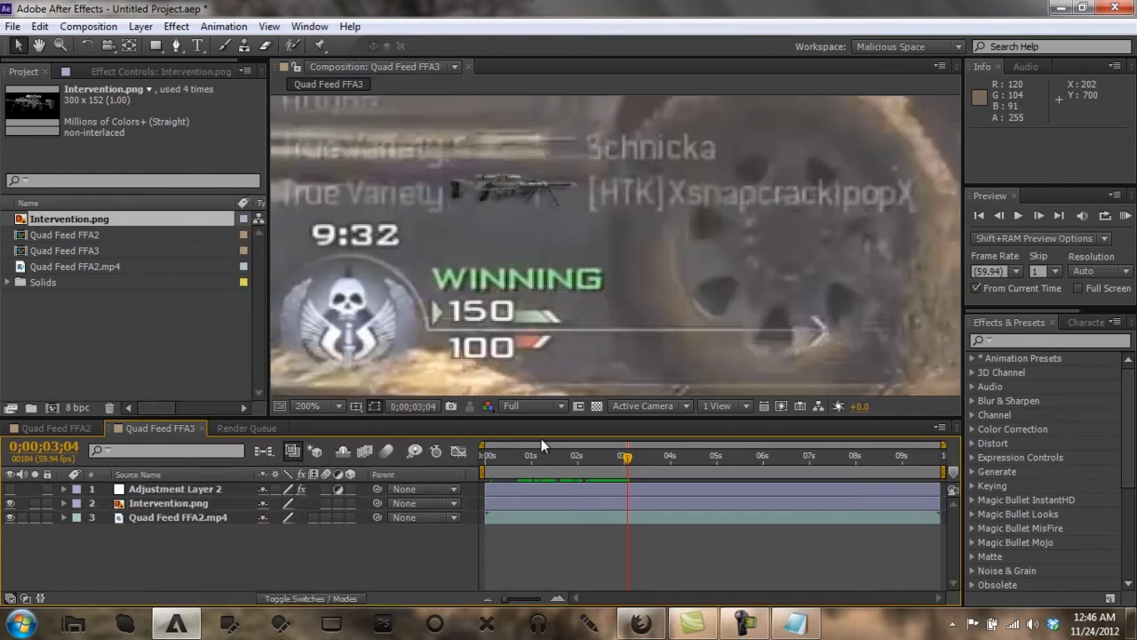
{"action": "left_click_drag", "start_coordinate": [621, 457], "coordinate": [613, 461]}
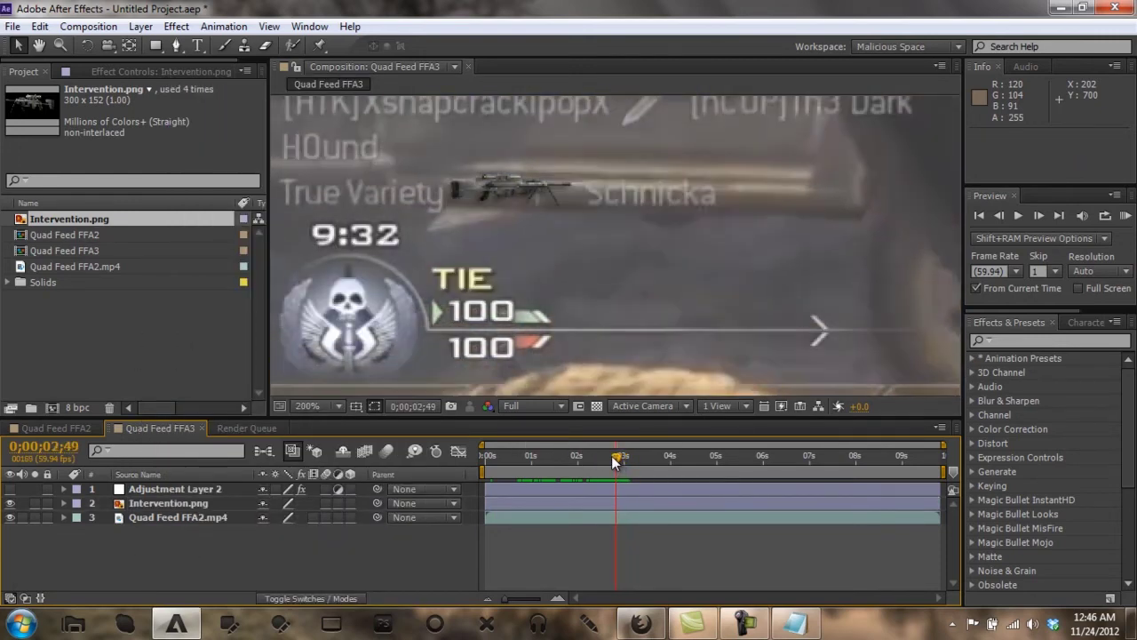
{"action": "left_click", "coordinate": [1001, 215]}
{"action": "left_click", "coordinate": [1033, 215]}
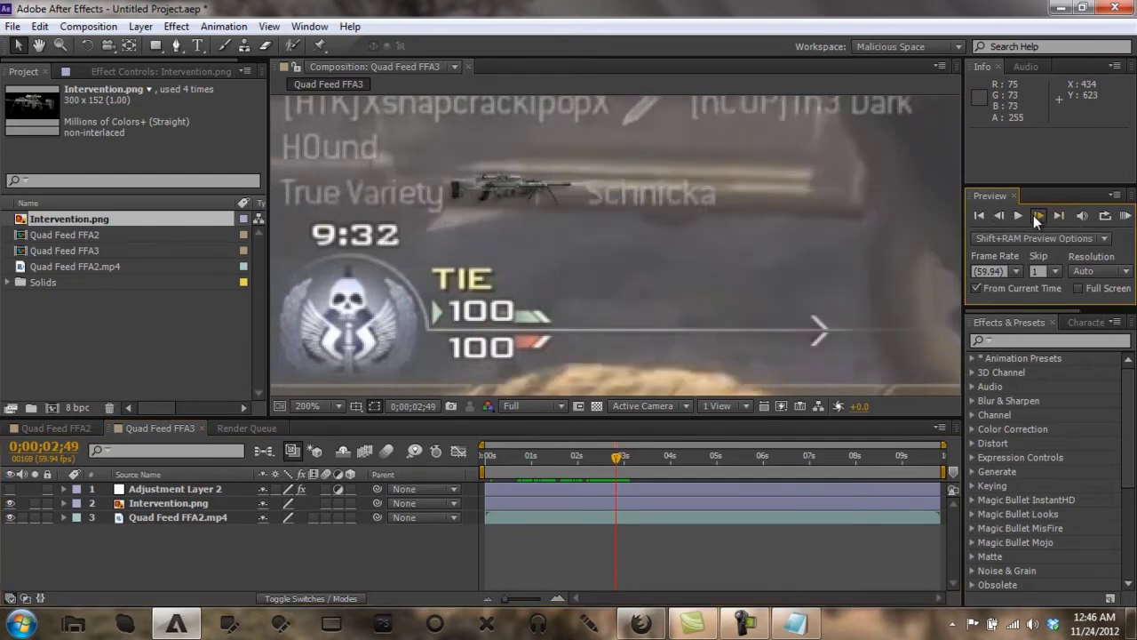
{"action": "left_click", "coordinate": [1033, 215]}
{"action": "left_click", "coordinate": [1000, 215]}
{"action": "left_click", "coordinate": [188, 502]}
Step: Split the Intervention layer at 0;00;02;49 from the Edit menu
{"action": "left_click", "coordinate": [88, 25]}
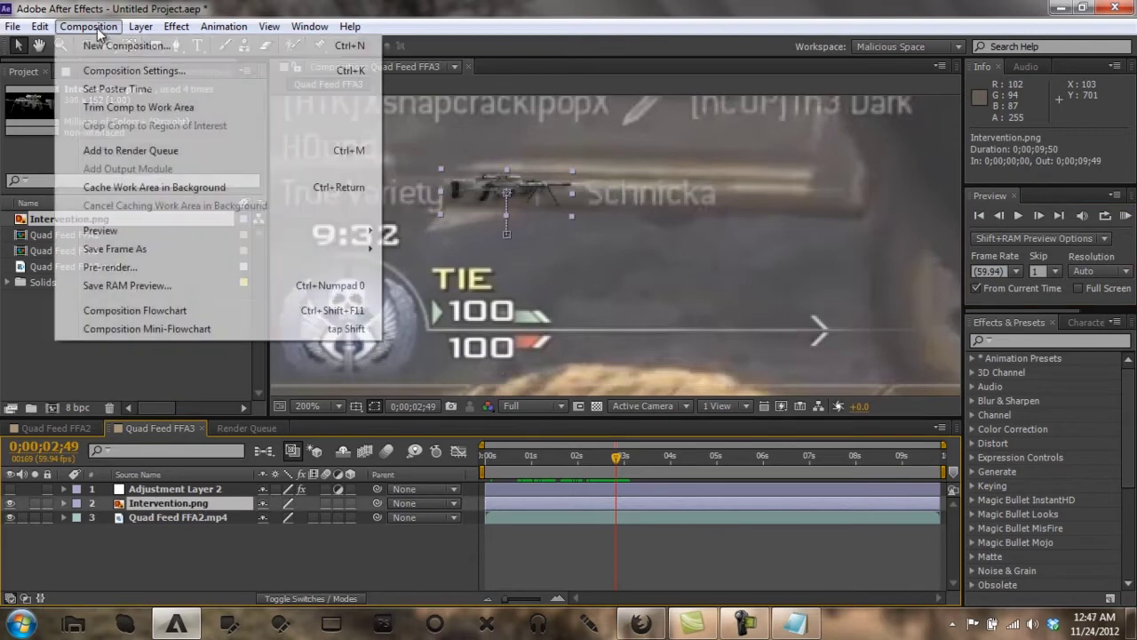
{"action": "mouse_move", "coordinate": [41, 27]}
{"action": "left_click", "coordinate": [78, 223]}
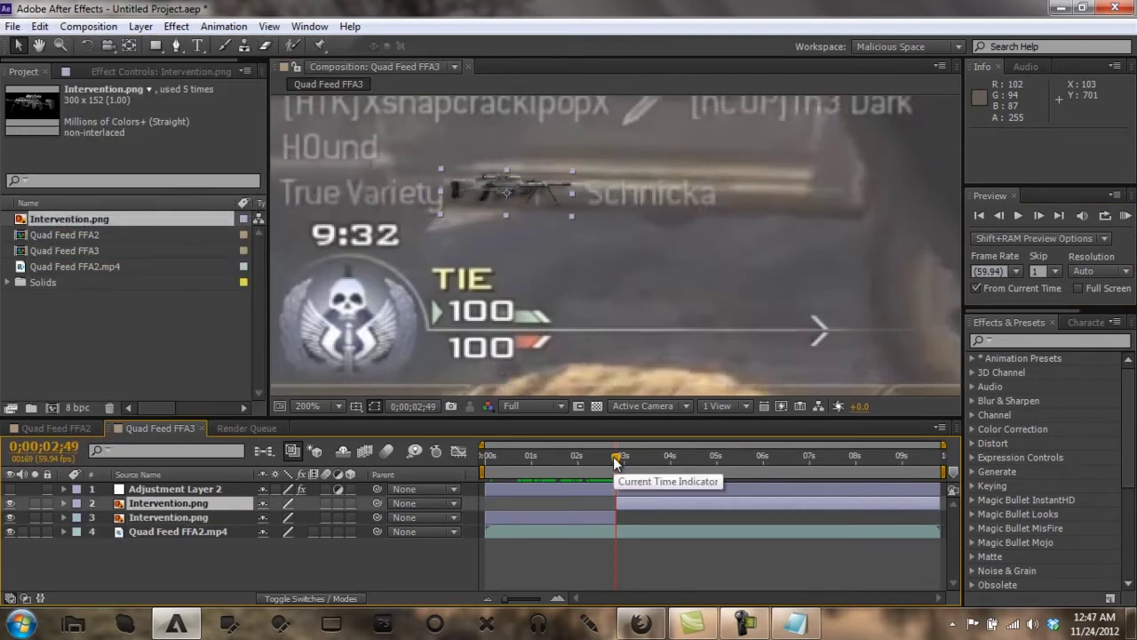
Step: Give the new piece a fresh Position keyframe, clearing the inherited keyframes
{"action": "key", "text": "p"}
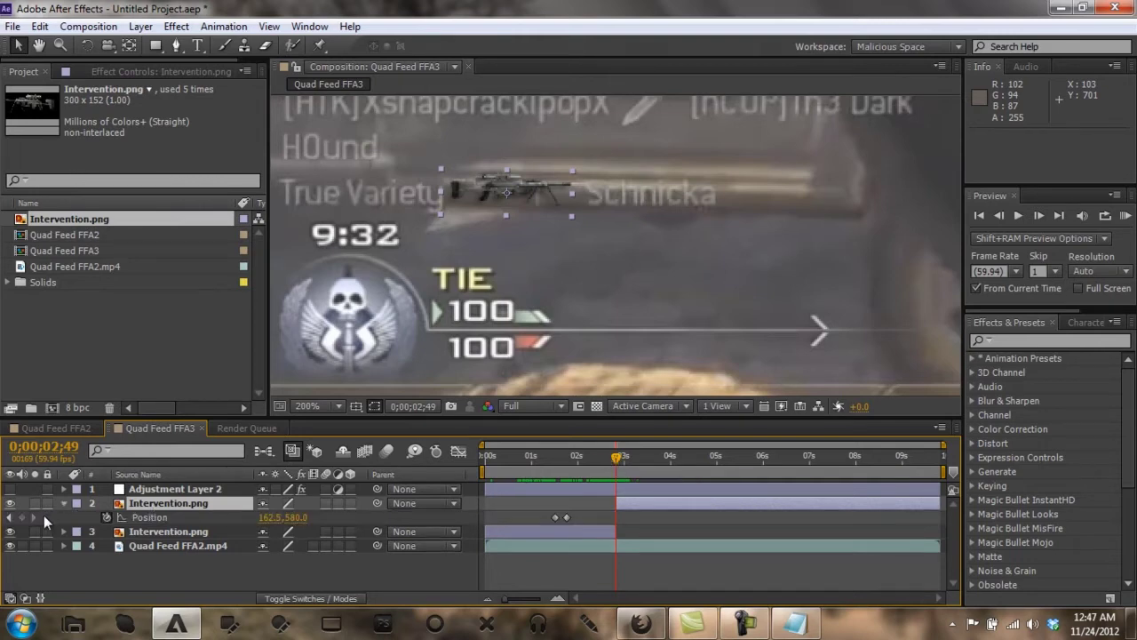
{"action": "left_click", "coordinate": [21, 517]}
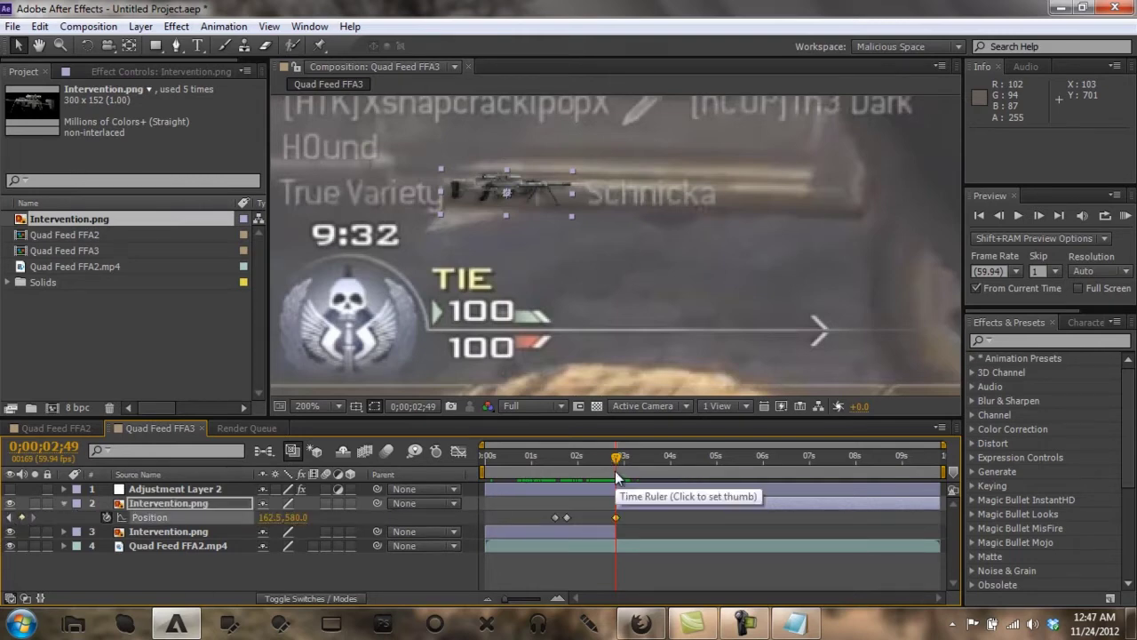
{"action": "left_click", "coordinate": [107, 515]}
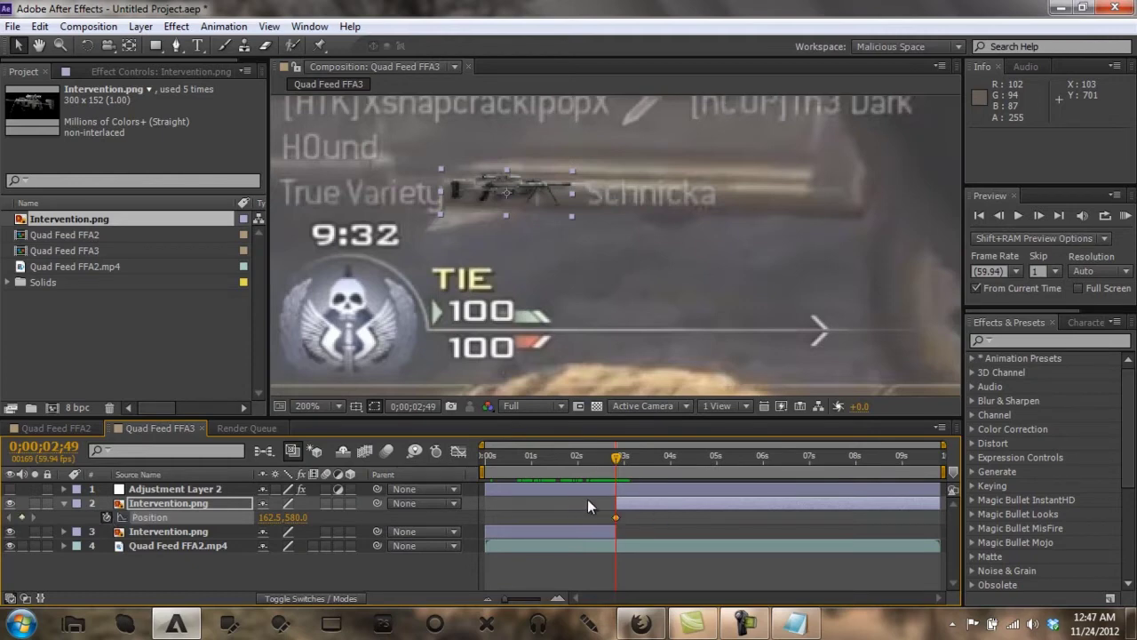
{"action": "left_click", "coordinate": [795, 624]}
{"action": "left_click", "coordinate": [1059, 556]}
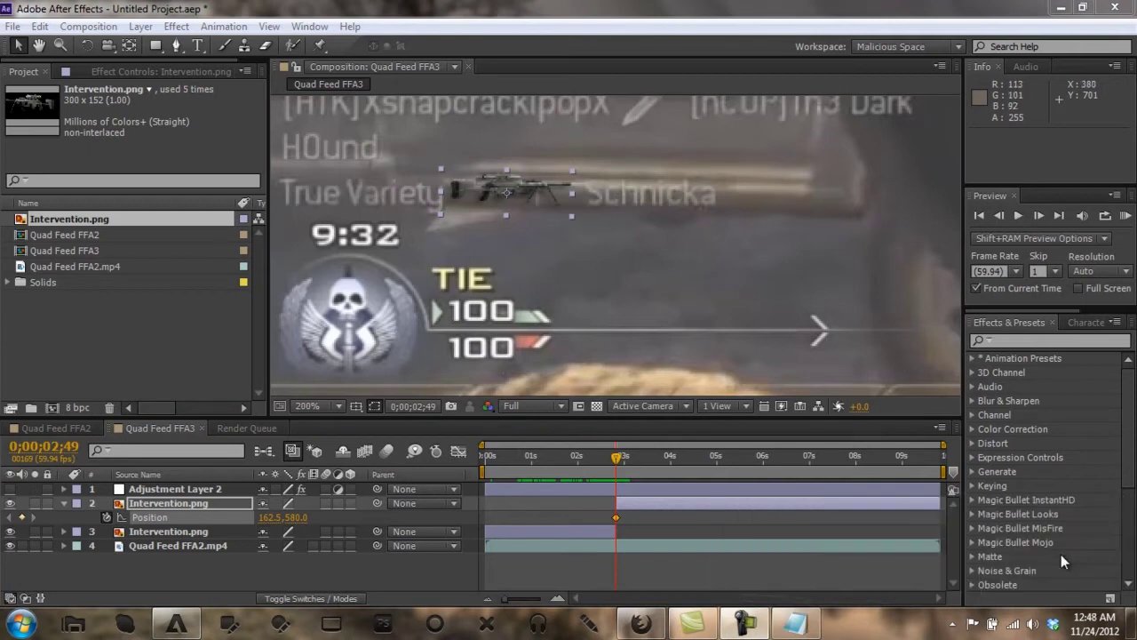
{"action": "left_click", "coordinate": [620, 459]}
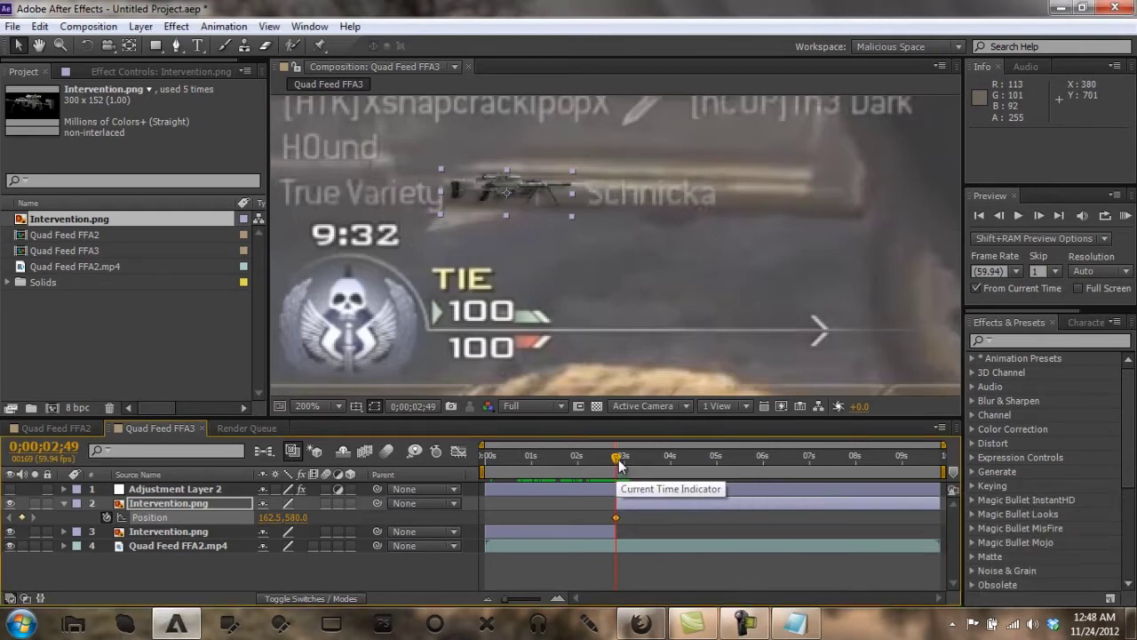
Step: Raise the rifle to Y 553 at 0;00;03;04 beside the upper kill-feed line
{"action": "left_click_drag", "start_coordinate": [620, 459], "coordinate": [629, 469]}
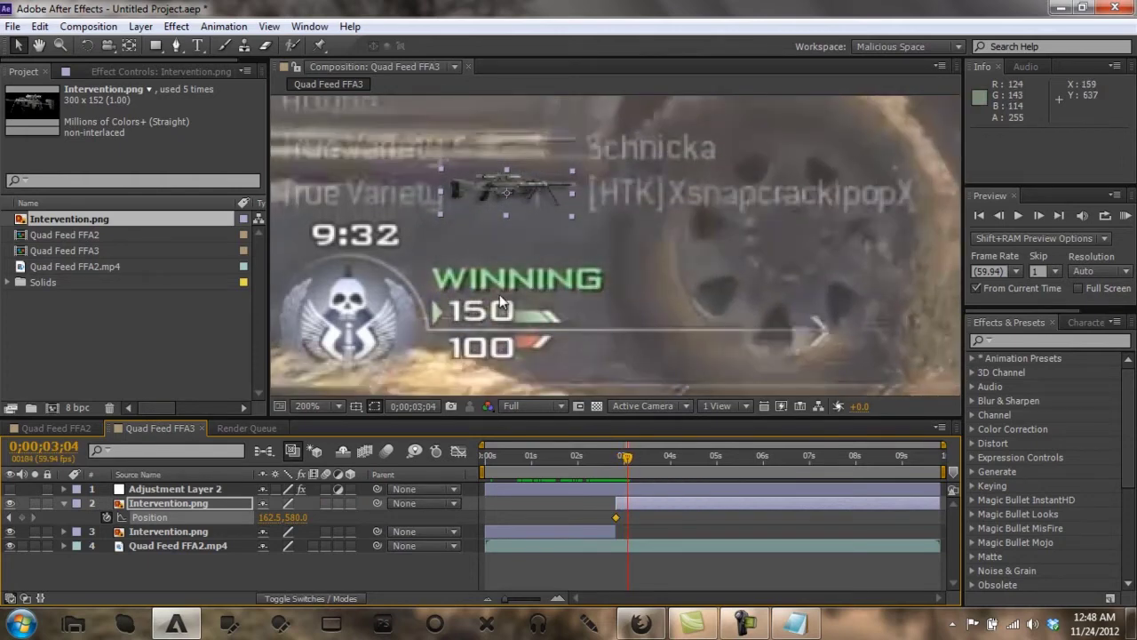
{"action": "left_click", "coordinate": [996, 218]}
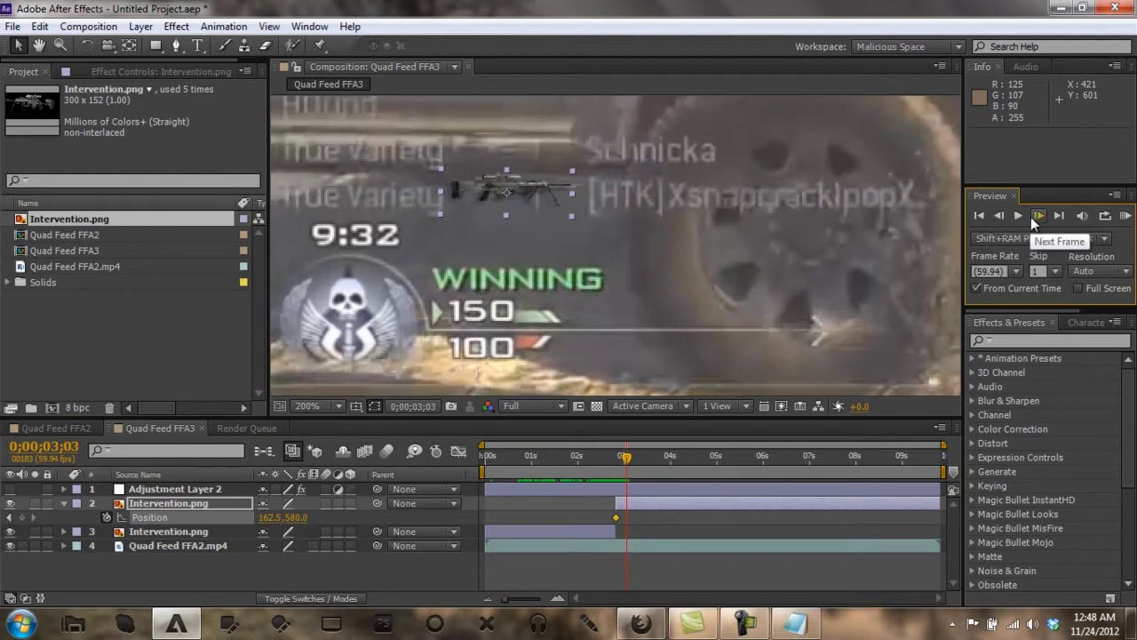
{"action": "left_click", "coordinate": [1034, 217]}
{"action": "left_click", "coordinate": [1033, 217]}
{"action": "left_click", "coordinate": [997, 219]}
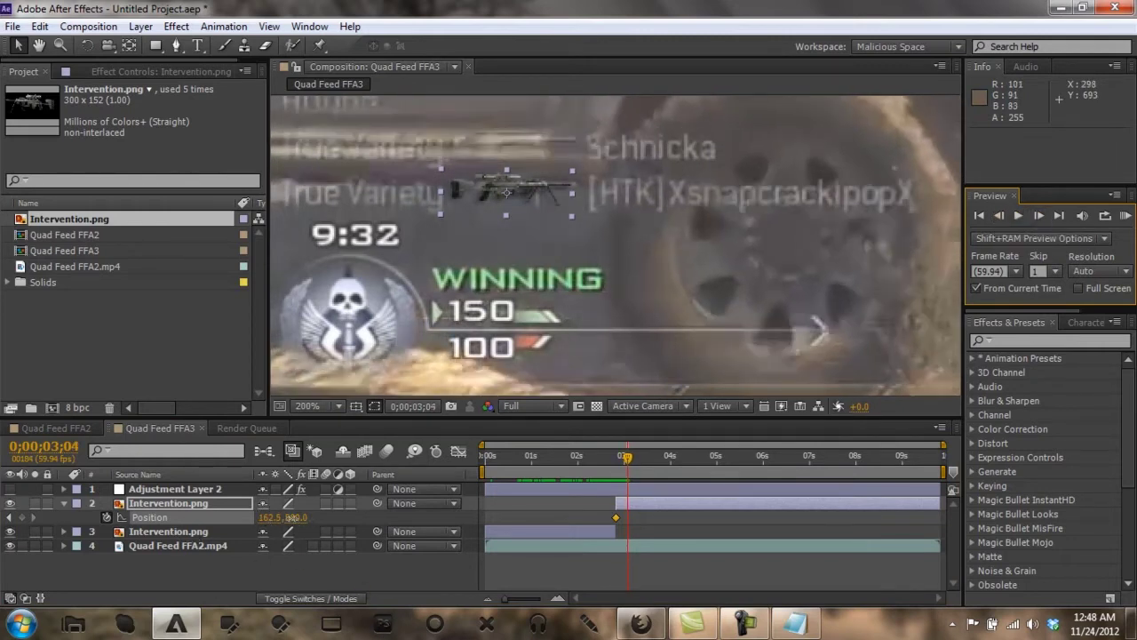
{"action": "left_click_drag", "start_coordinate": [293, 517], "coordinate": [265, 522]}
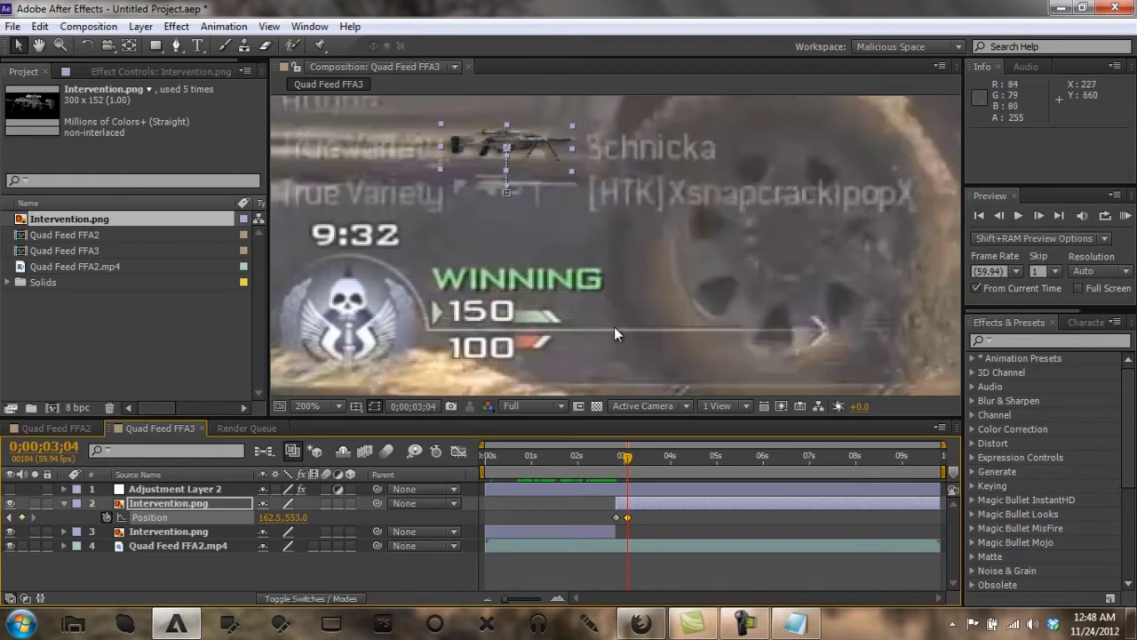
{"action": "left_click", "coordinate": [156, 505]}
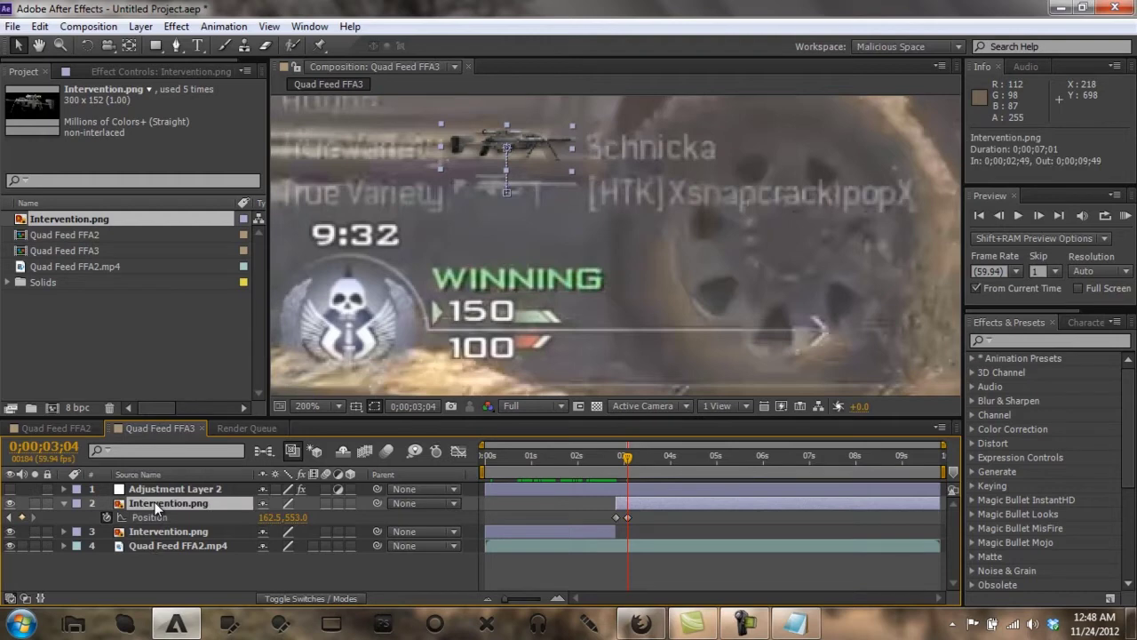
Step: Duplicate the Intervention layer and strip the copy's Position keyframes so it holds 162.5, 553.0
{"action": "key", "text": "ctrl+d"}
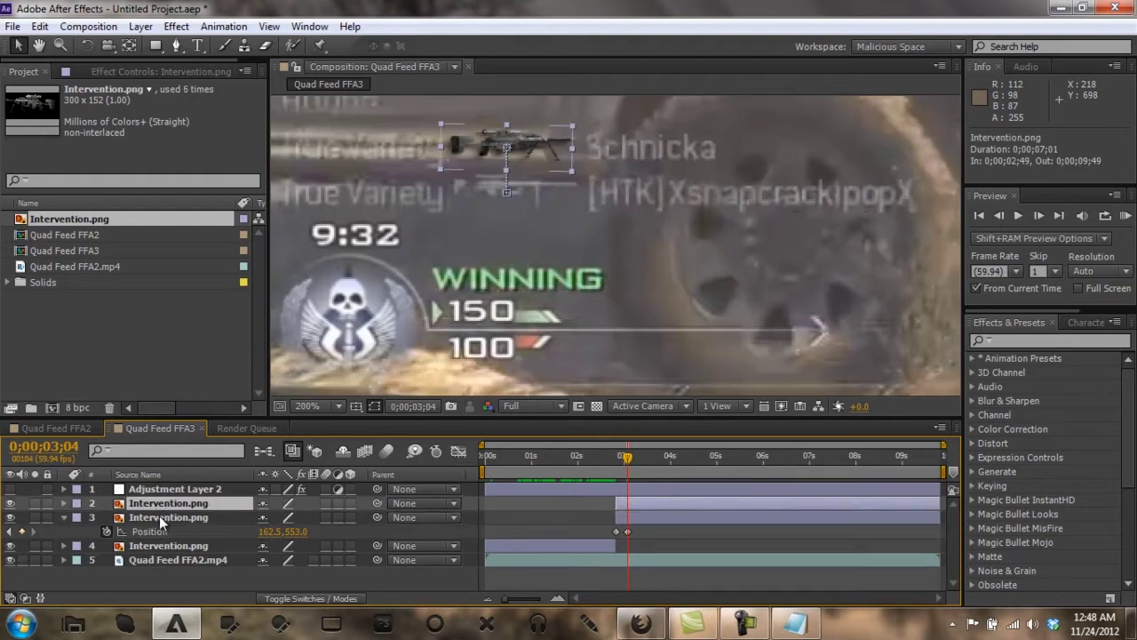
{"action": "left_click", "coordinate": [159, 517]}
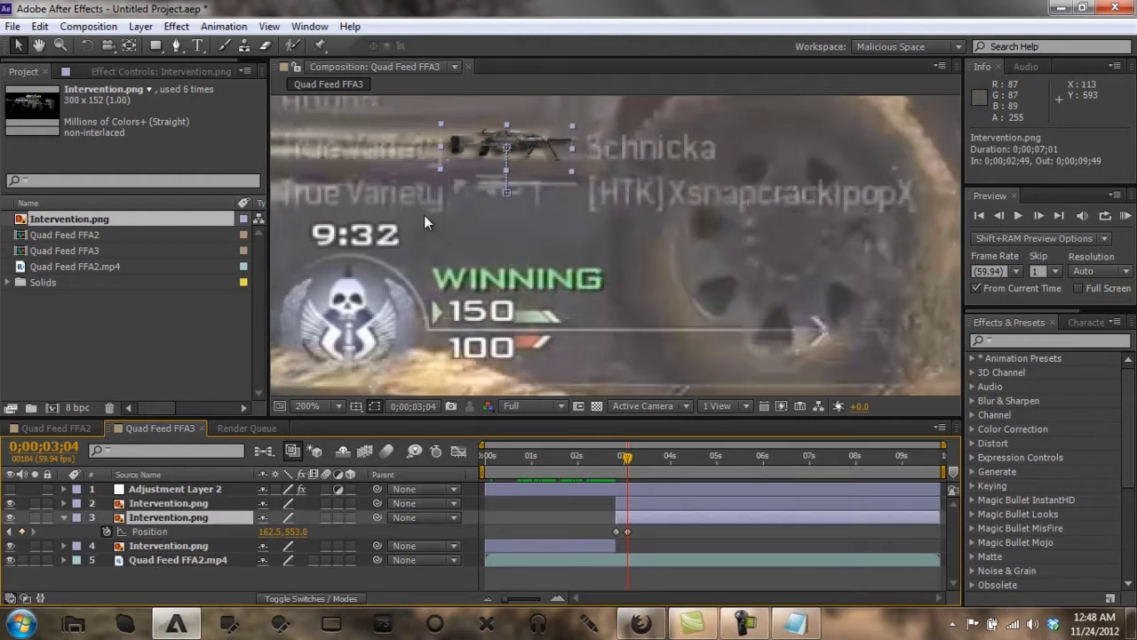
{"action": "left_click", "coordinate": [108, 530]}
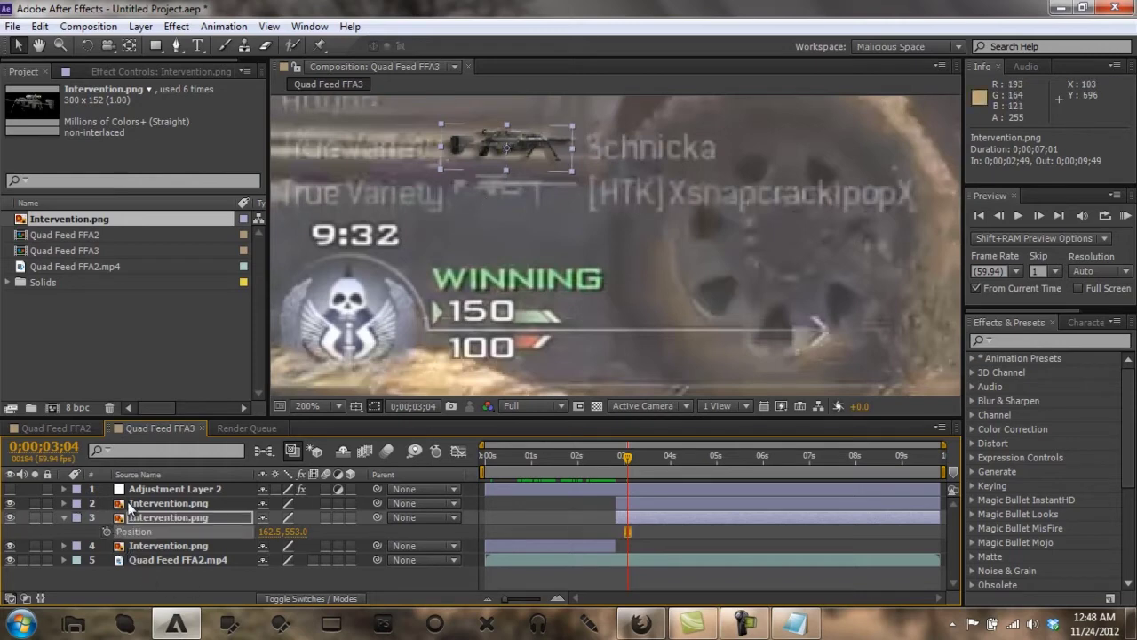
Step: Check the top gun layer's Position keyframes, then collapse both layers' properties
{"action": "left_click", "coordinate": [143, 503]}
{"action": "key", "text": "u"}
{"action": "left_click", "coordinate": [11, 517]}
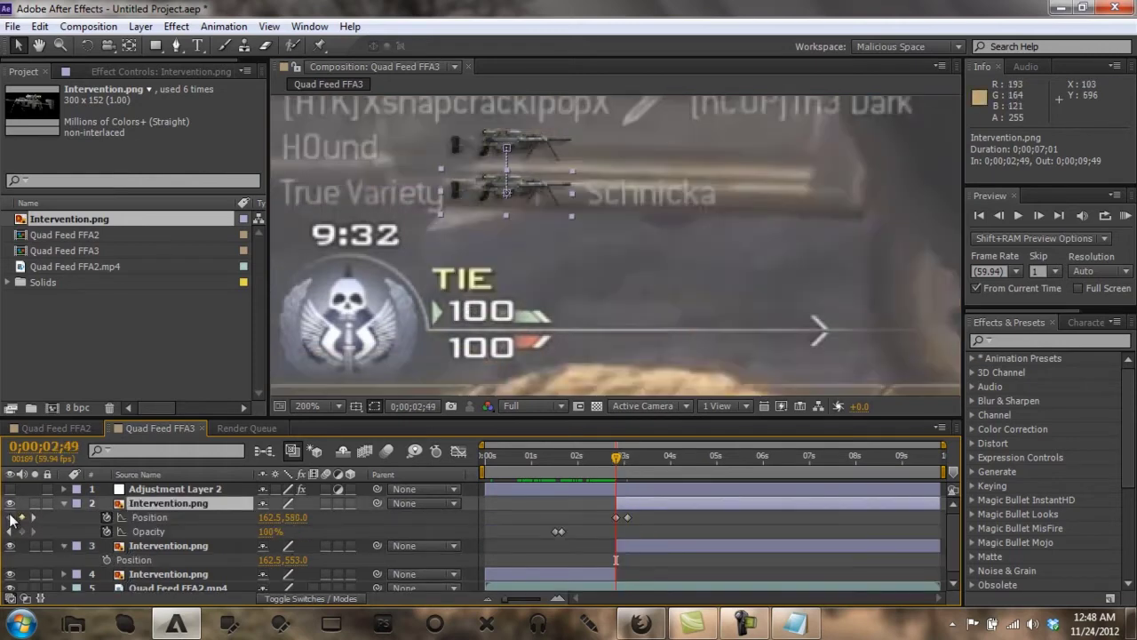
{"action": "key", "text": "u"}
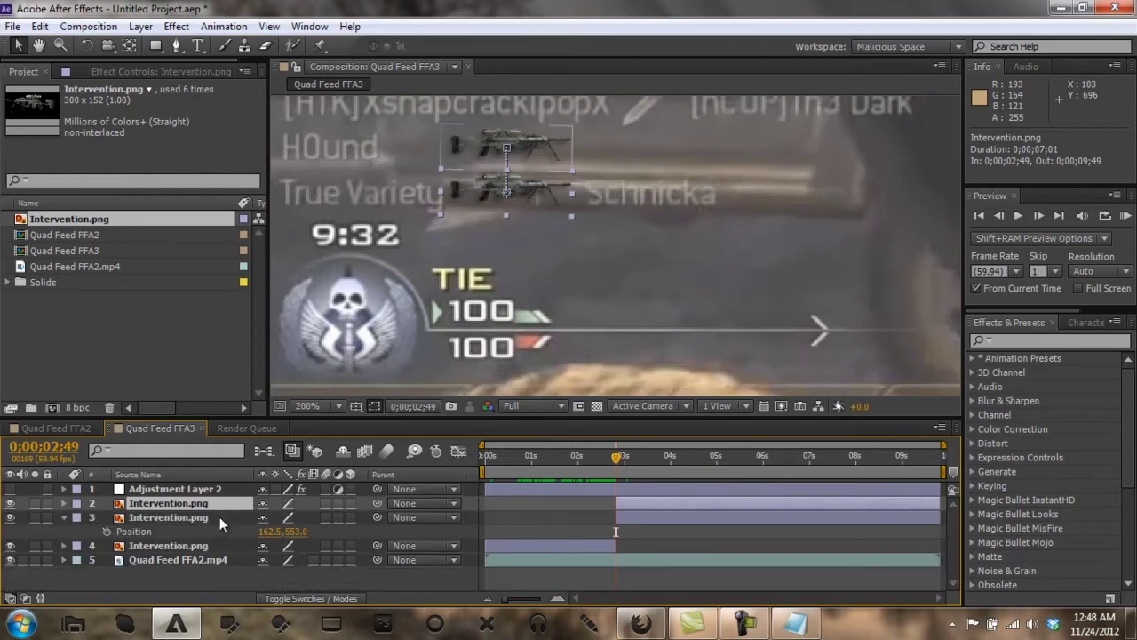
{"action": "left_click", "coordinate": [62, 516]}
Step: Copy layer 4's Position and Opacity keyframes and paste them onto layer 3 Intervention.png
{"action": "left_click", "coordinate": [138, 531]}
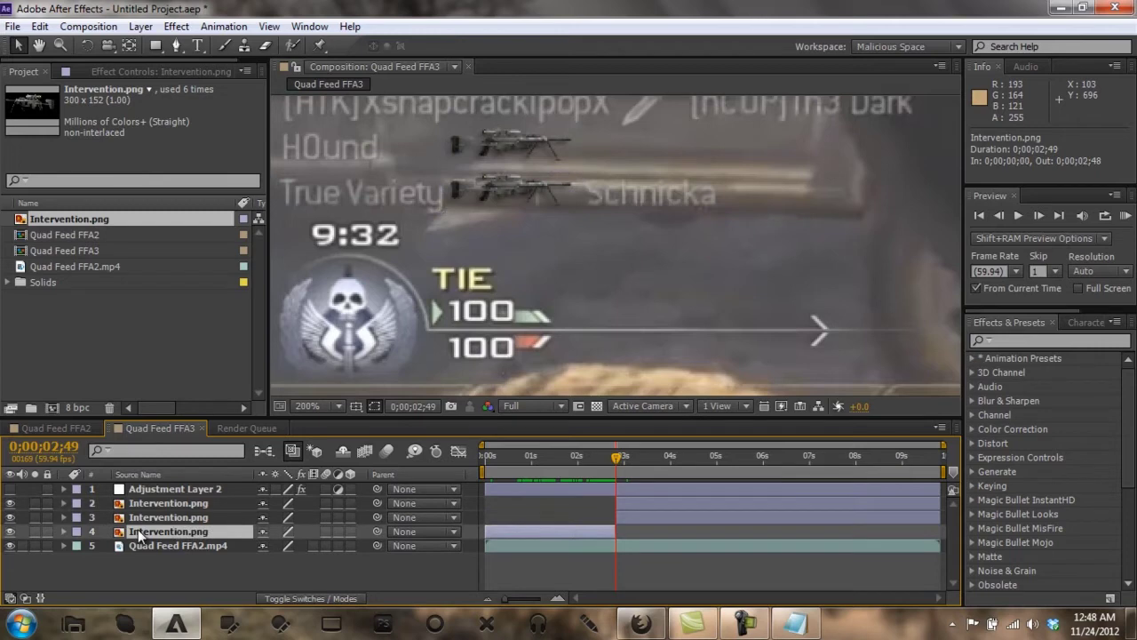
{"action": "key", "text": "u"}
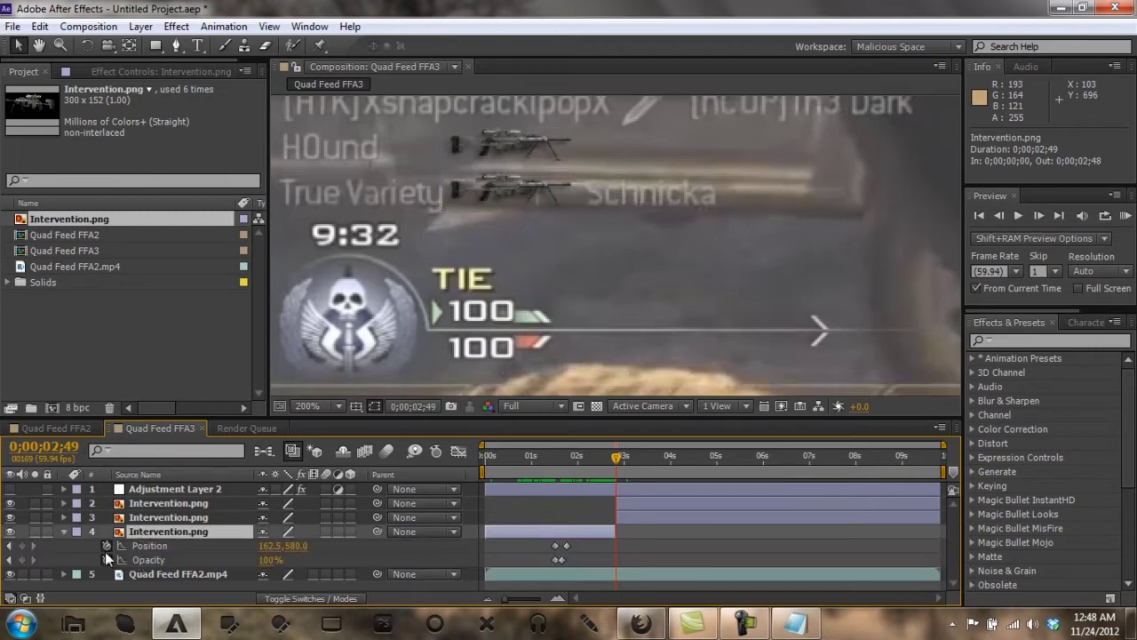
{"action": "left_click", "coordinate": [144, 547]}
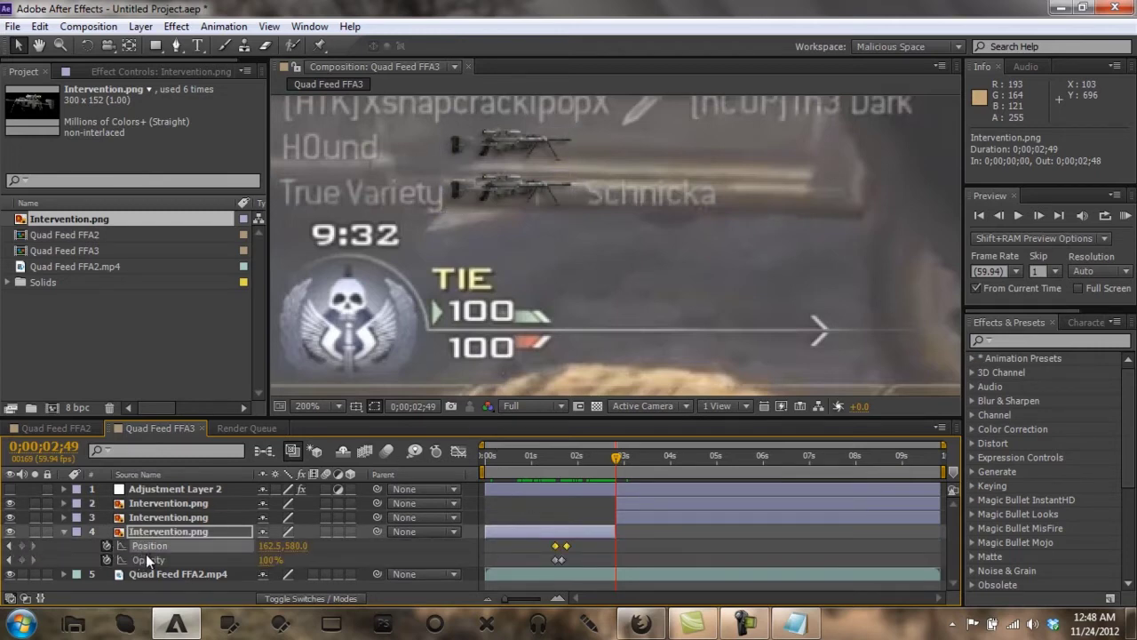
{"action": "left_click", "coordinate": [147, 561], "text": "shift"}
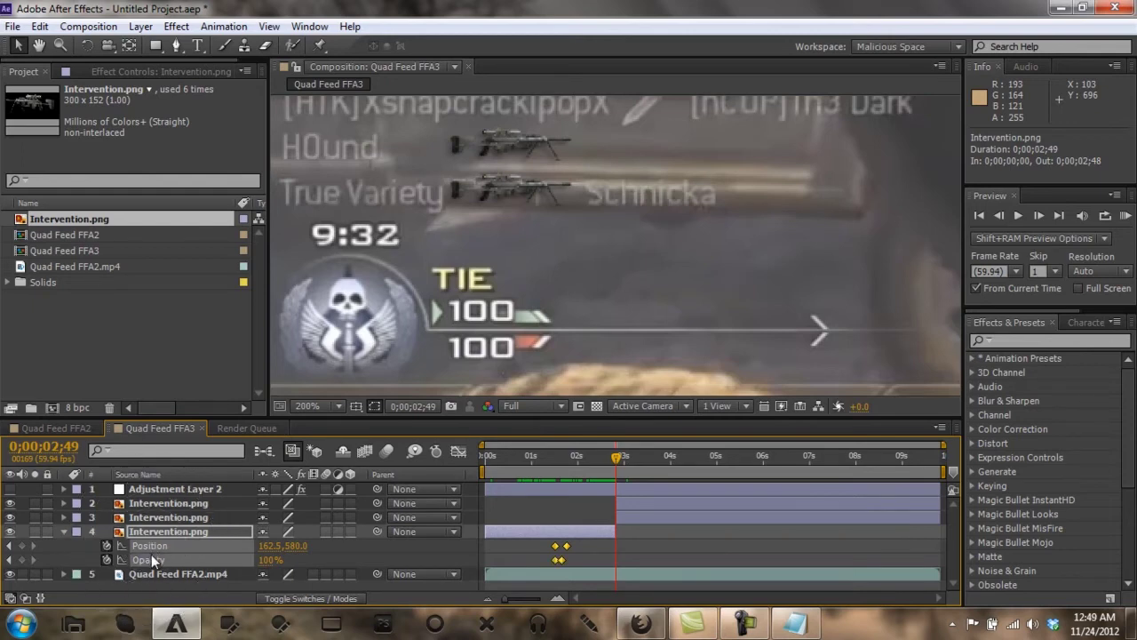
{"action": "key", "text": "ctrl+c"}
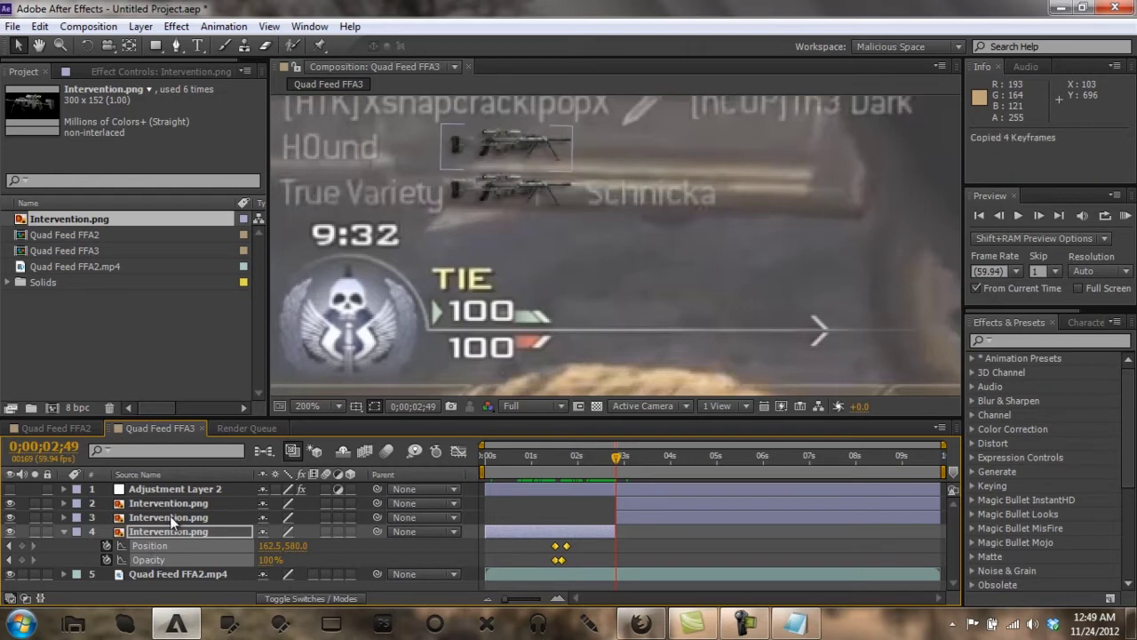
{"action": "left_click", "coordinate": [170, 515]}
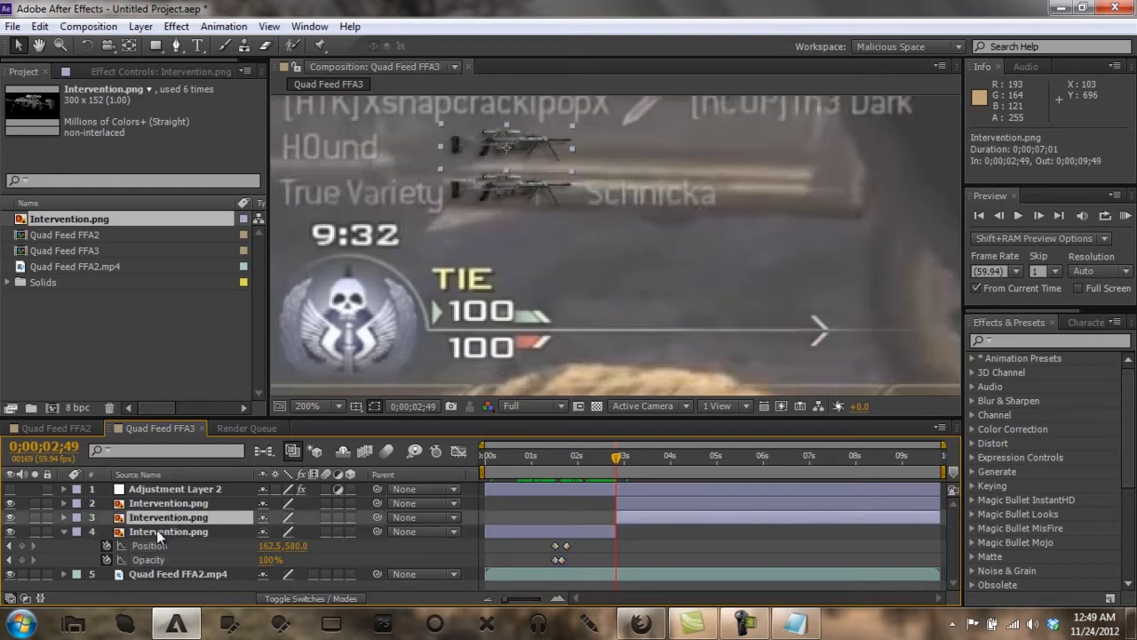
{"action": "key", "text": "ctrl+v"}
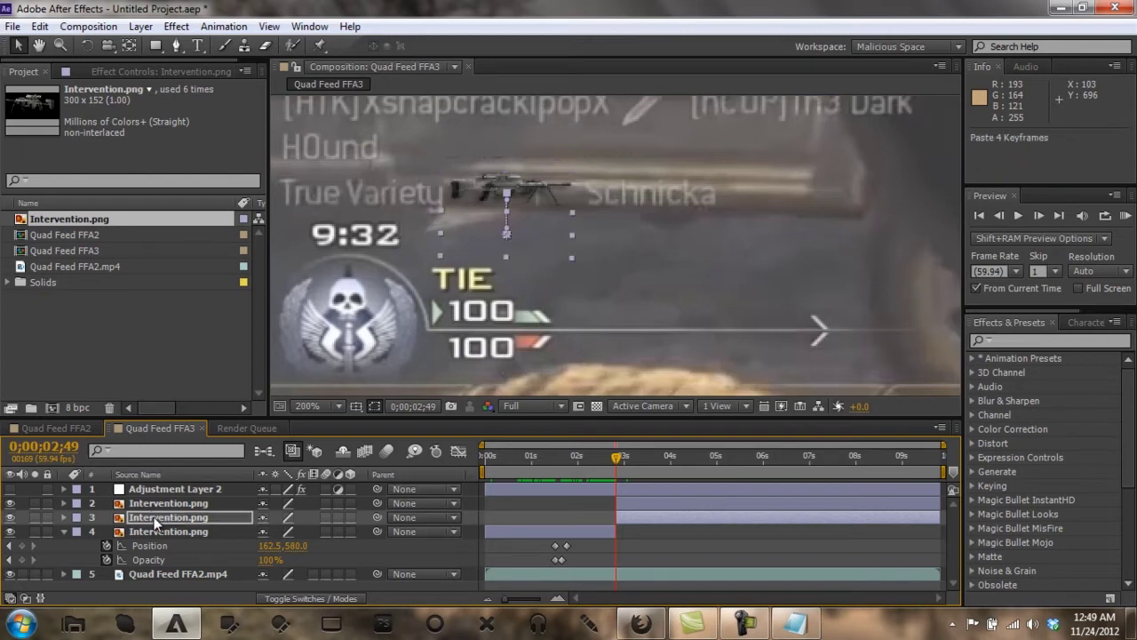
Step: Collapse layer 4's properties and scrub ahead to preview later kill-feed frames
{"action": "key", "text": "F2"}
{"action": "left_click", "coordinate": [62, 532]}
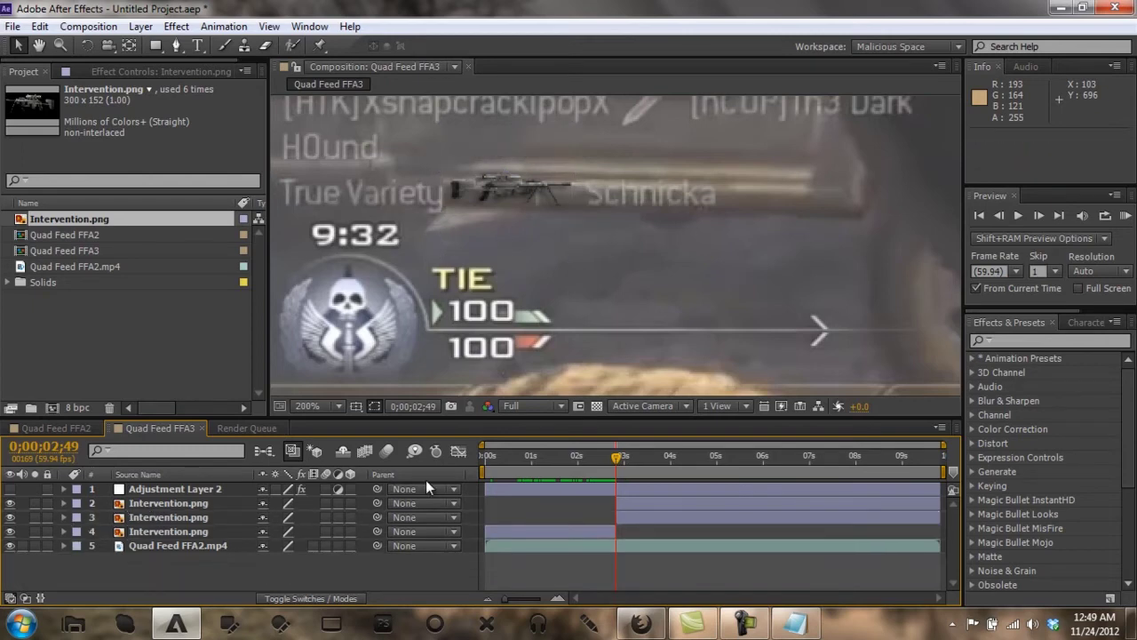
{"action": "left_click_drag", "start_coordinate": [605, 460], "coordinate": [630, 459]}
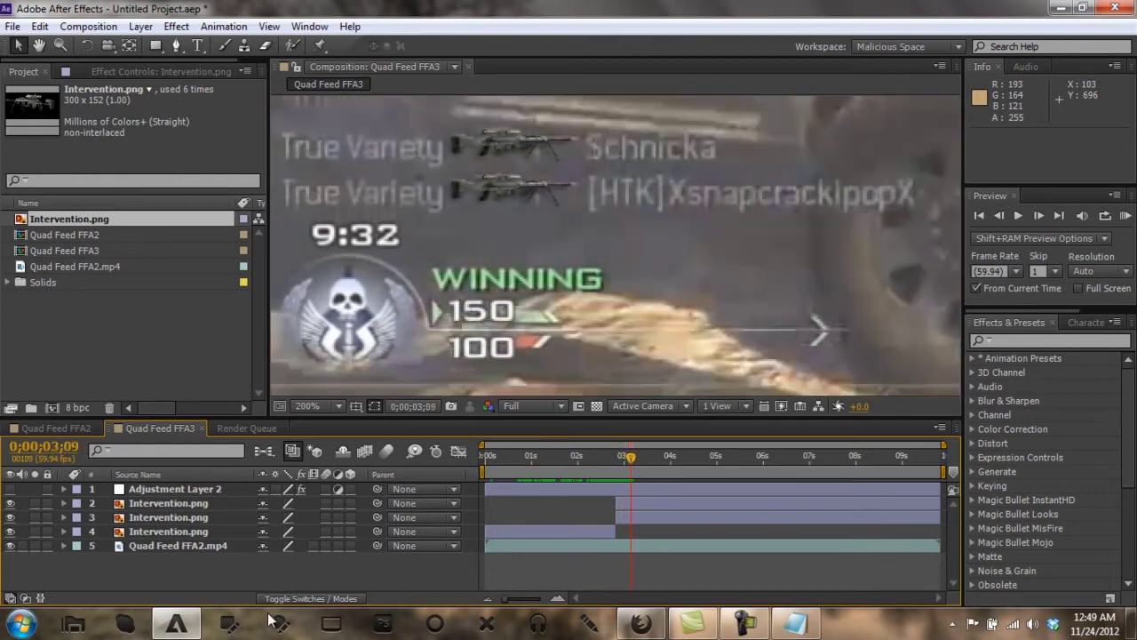
Step: Set the viewer to Fit up to 100% and make Adjustment Layer 2 visible for the reddish grade
{"action": "left_click", "coordinate": [327, 404]}
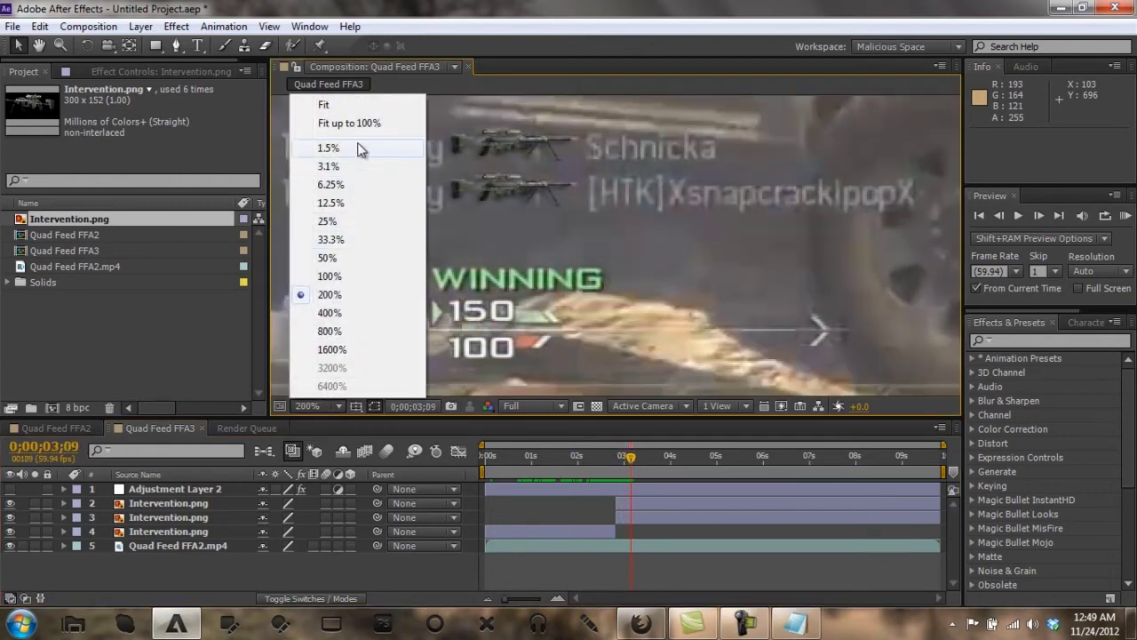
{"action": "left_click", "coordinate": [347, 124]}
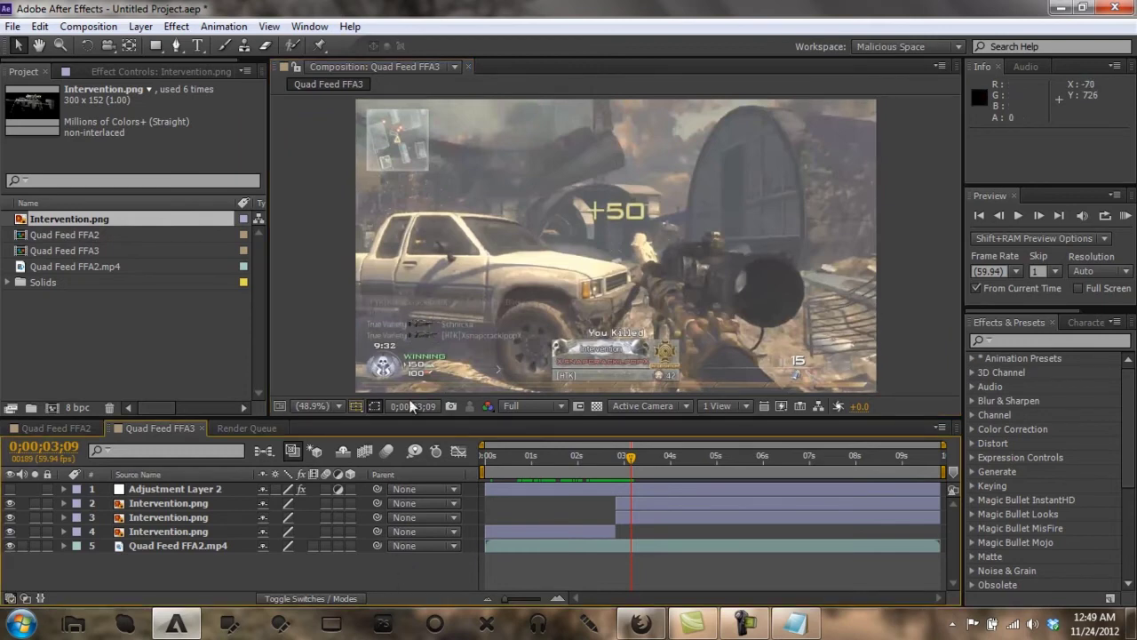
{"action": "left_click", "coordinate": [10, 490]}
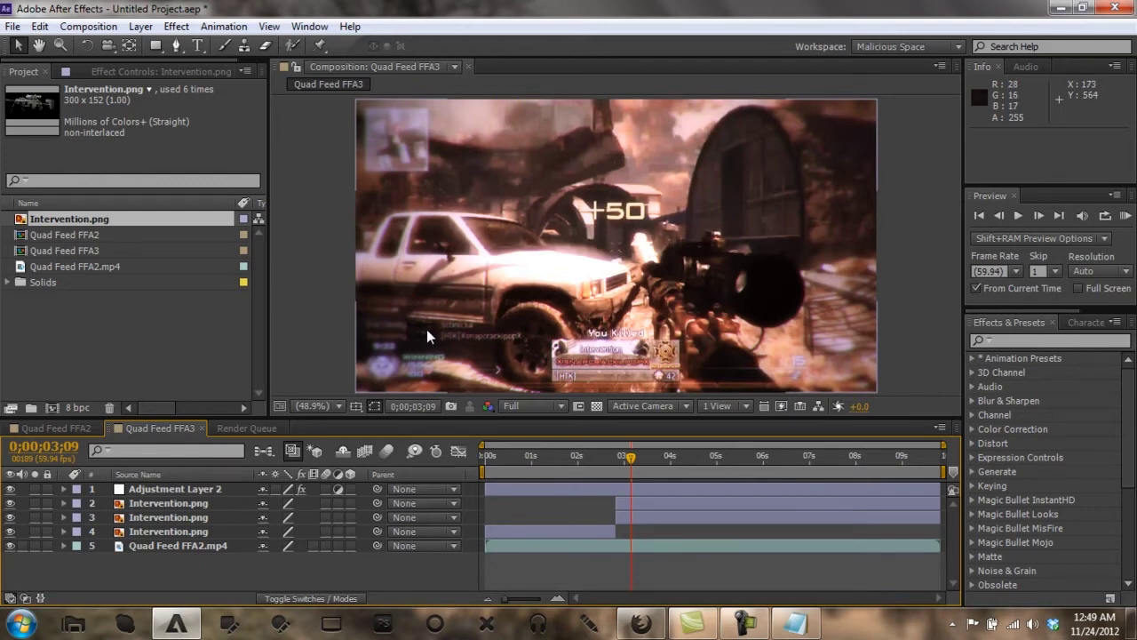
{"action": "left_click", "coordinate": [1016, 341]}
Step: Search 'Glow Ki' and apply the Glow Killfeed preset to all three Intervention.png layers
{"action": "type", "text": "Gl"}
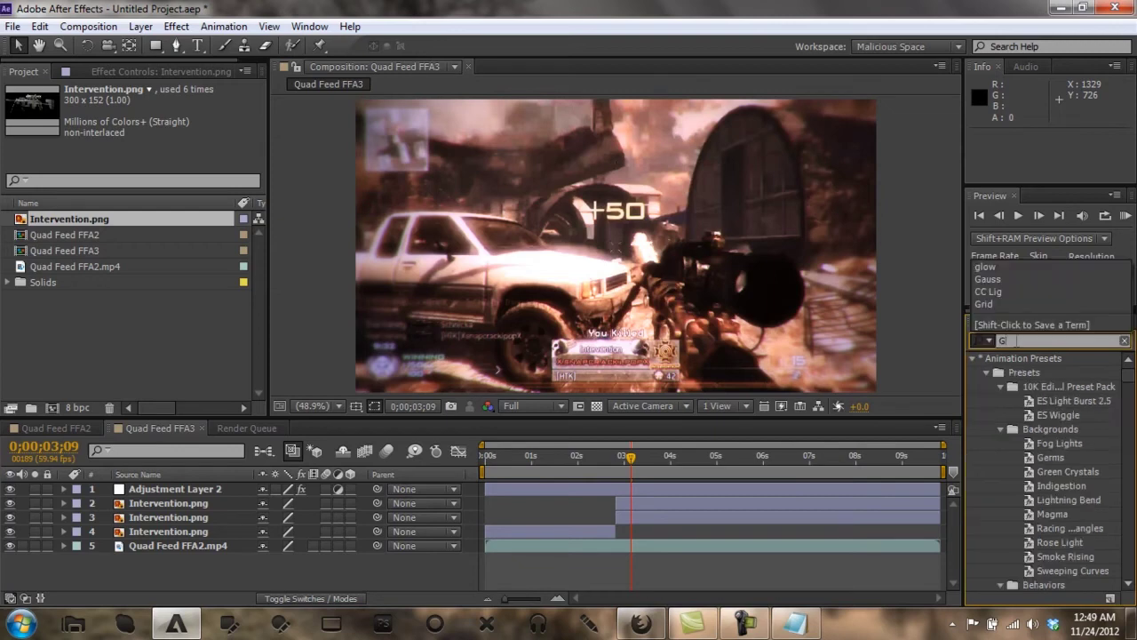
{"action": "type", "text": "owing"}
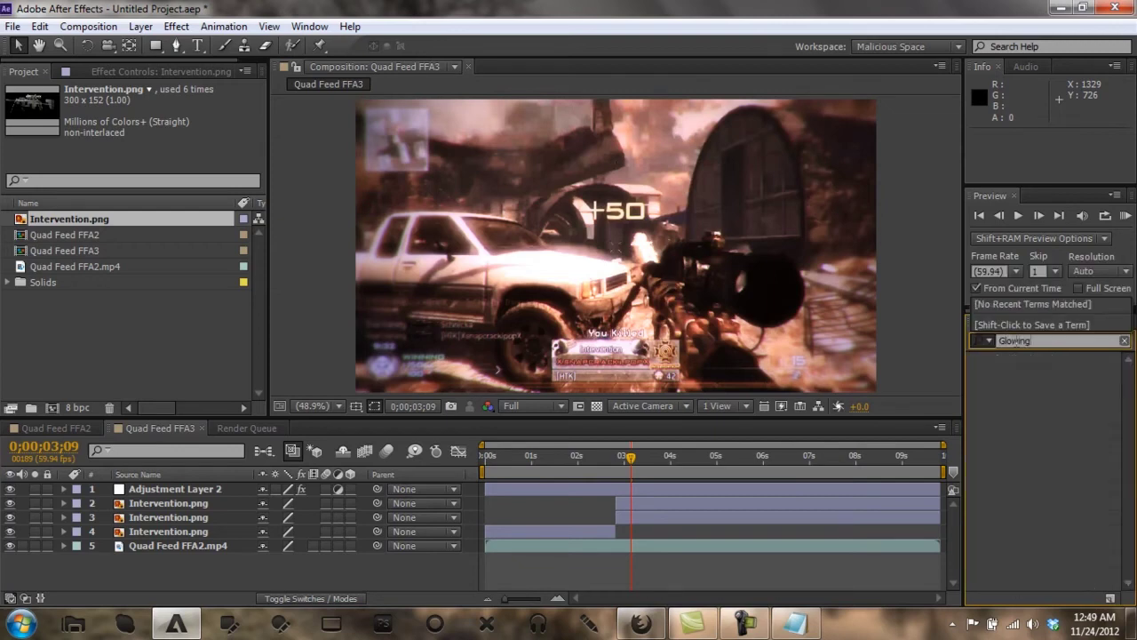
{"action": "key", "text": "BackSpace"}
{"action": "key", "text": "BackSpace"}
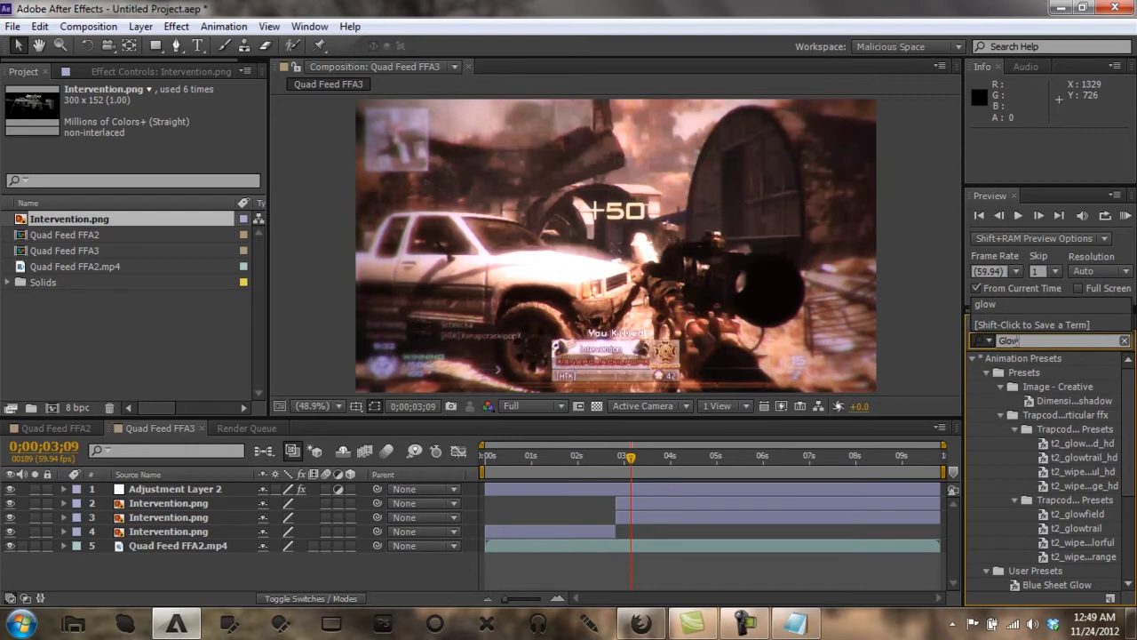
{"action": "type", "text": "Ki"}
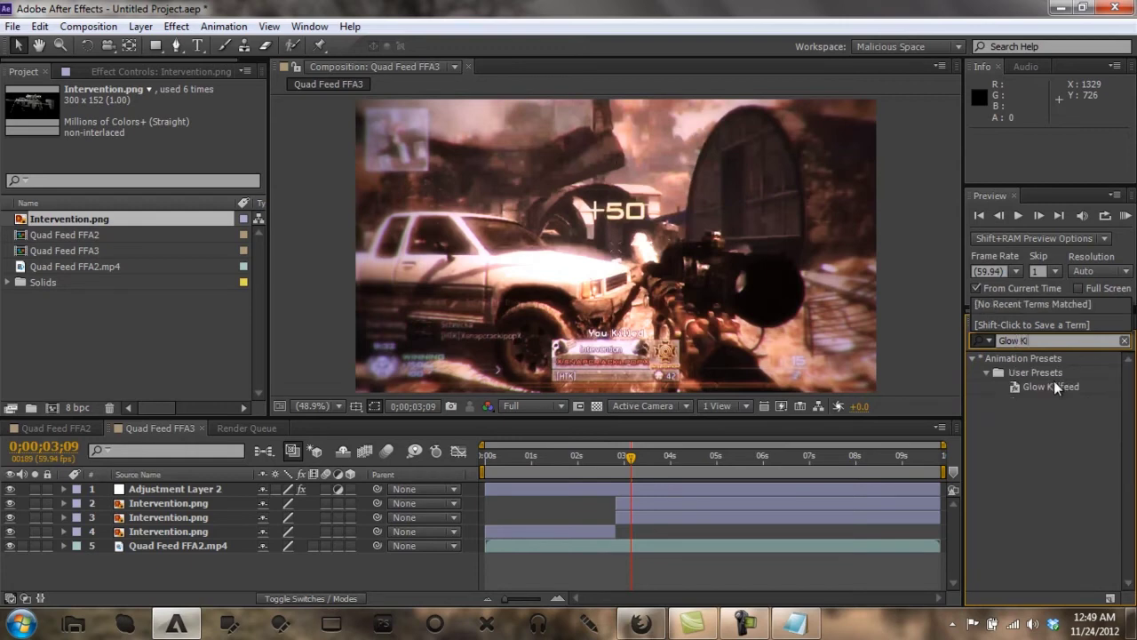
{"action": "left_click_drag", "start_coordinate": [1054, 380], "coordinate": [621, 417]}
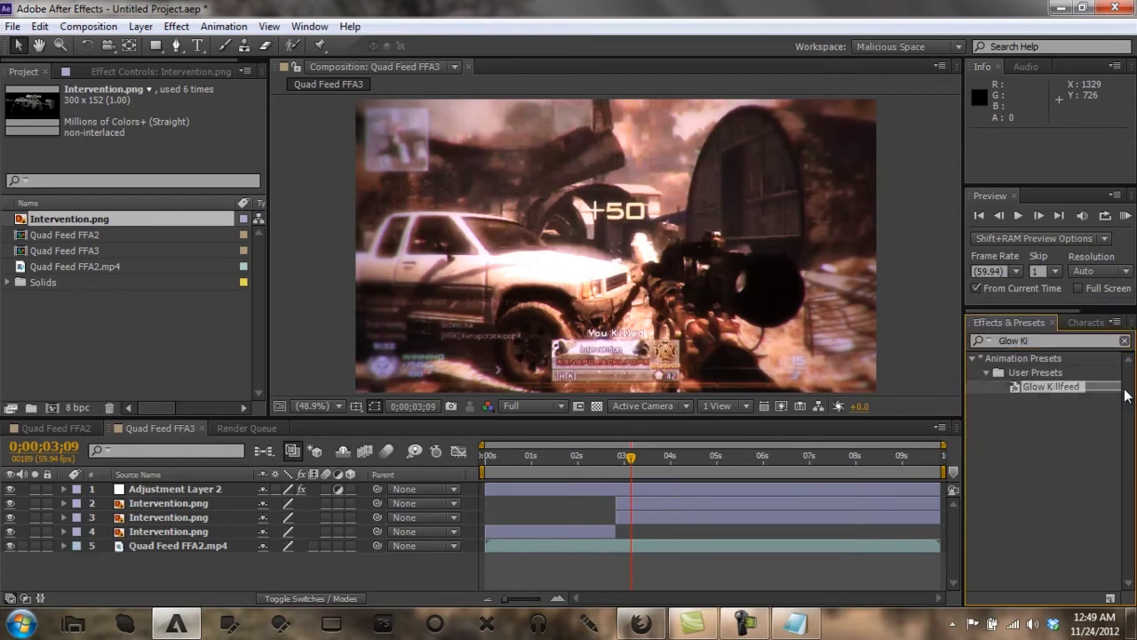
{"action": "left_click_drag", "start_coordinate": [1125, 395], "coordinate": [167, 517]}
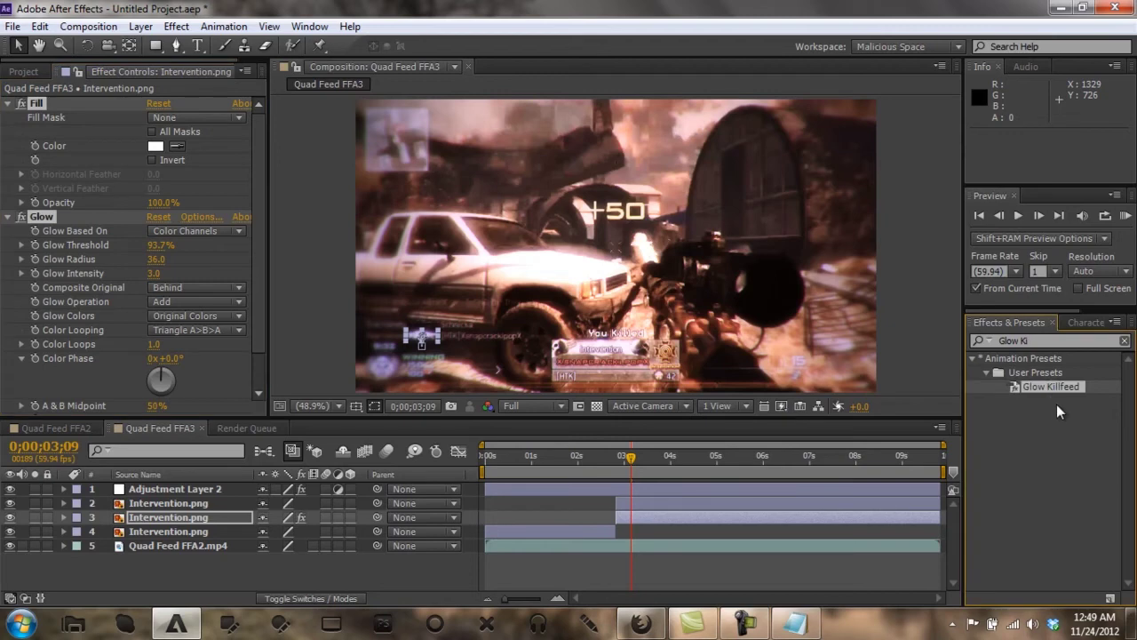
{"action": "left_click_drag", "start_coordinate": [1053, 390], "coordinate": [181, 516]}
{"action": "left_click_drag", "start_coordinate": [1057, 387], "coordinate": [177, 531]}
{"action": "left_click", "coordinate": [407, 584]}
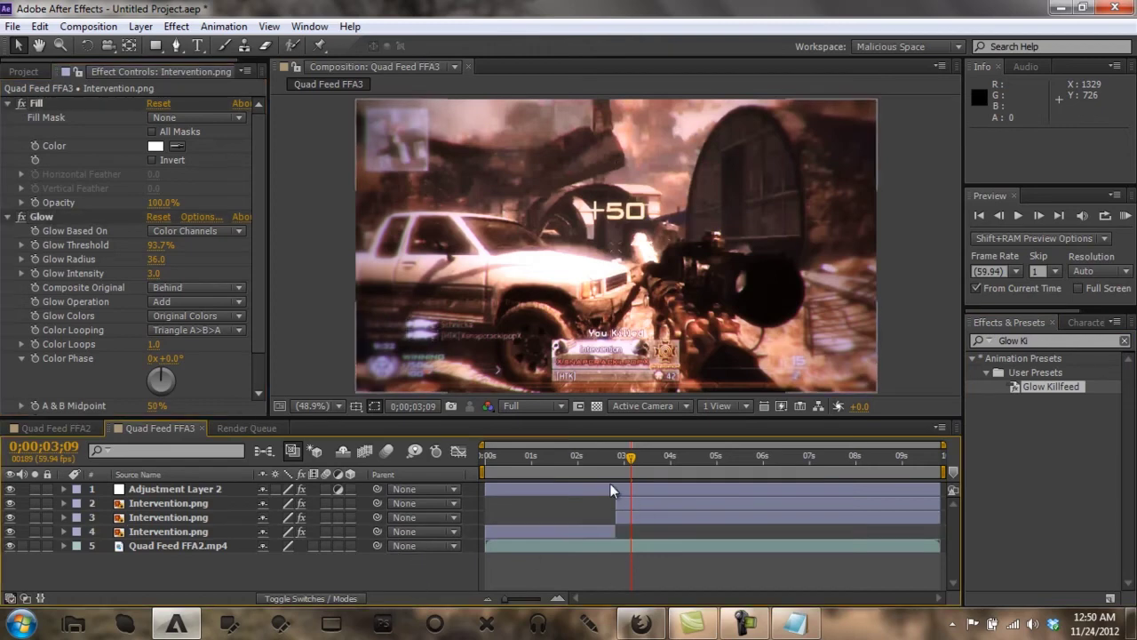
{"action": "left_click", "coordinate": [513, 458]}
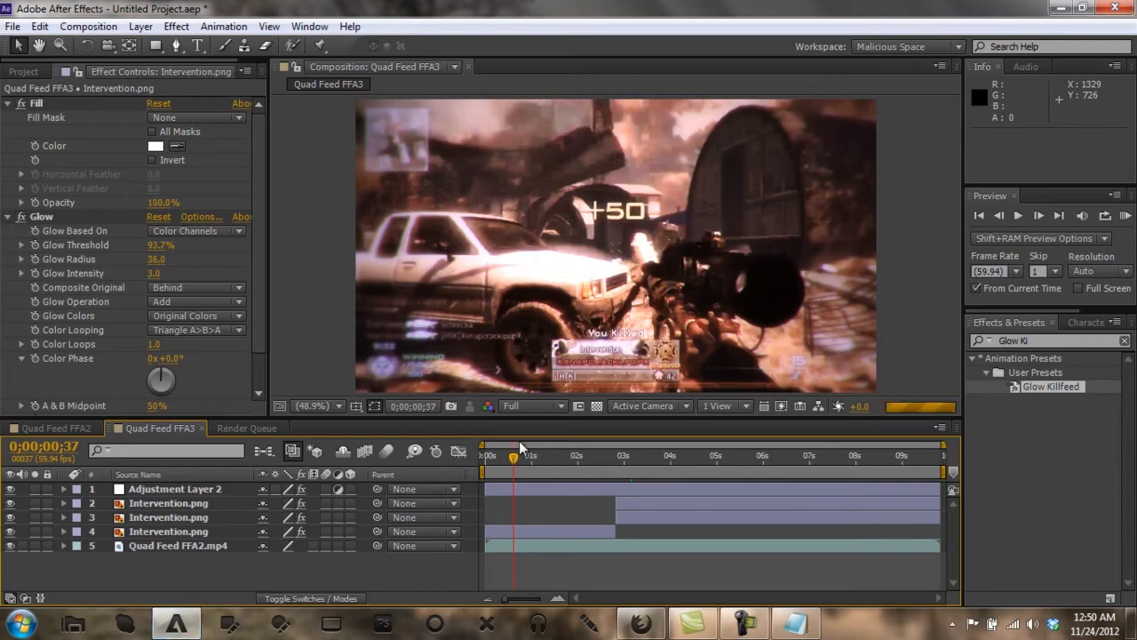
{"action": "key", "text": "Page_Down"}
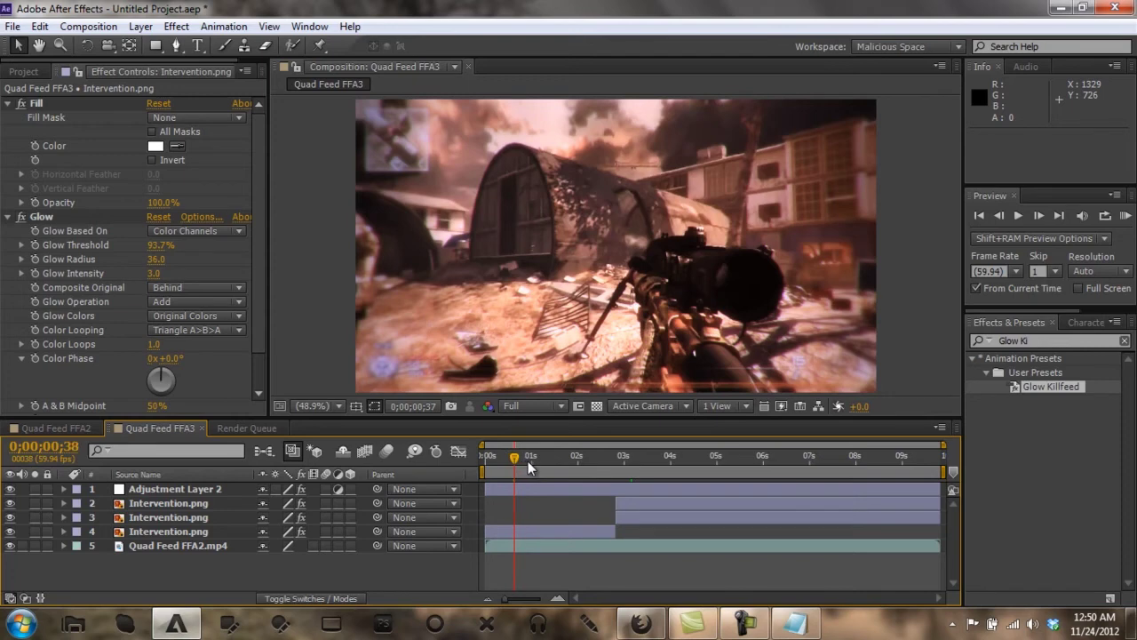
{"action": "left_click", "coordinate": [527, 468]}
{"action": "left_click_drag", "start_coordinate": [528, 467], "coordinate": [574, 470]}
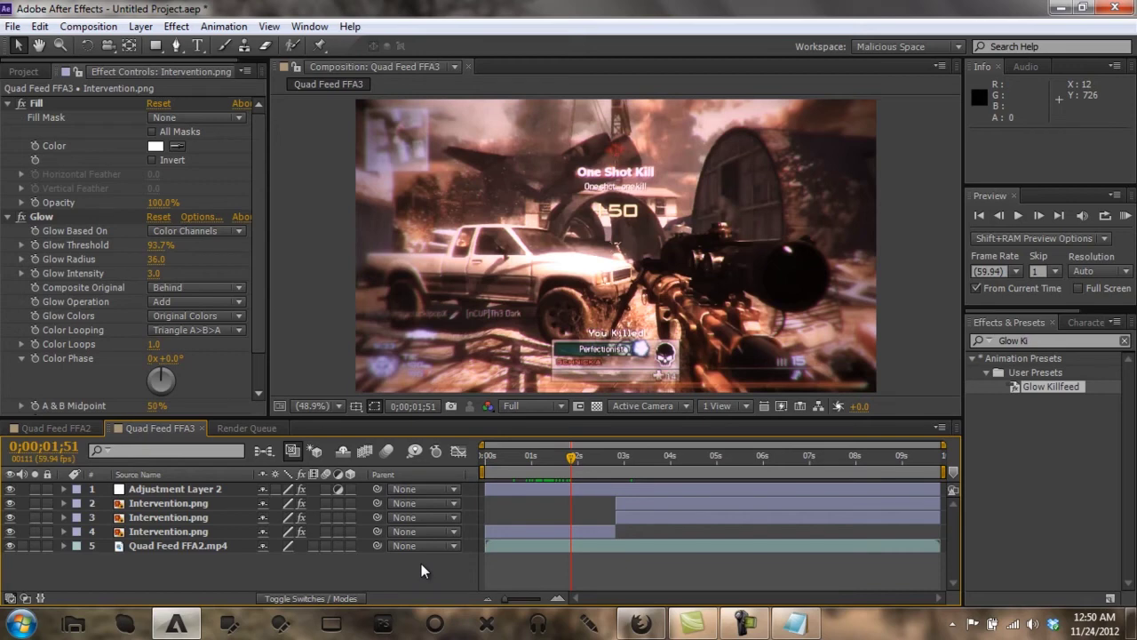
{"action": "left_click", "coordinate": [258, 143]}
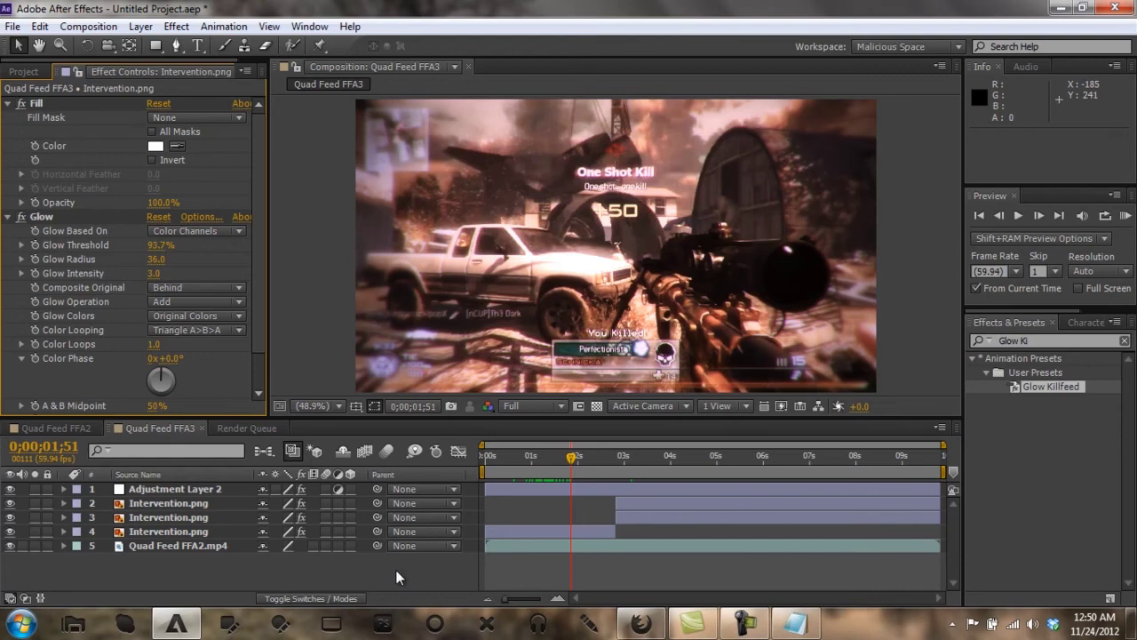
{"action": "scroll", "coordinate": [257, 142], "scroll_direction": "down", "scroll_amount": 3}
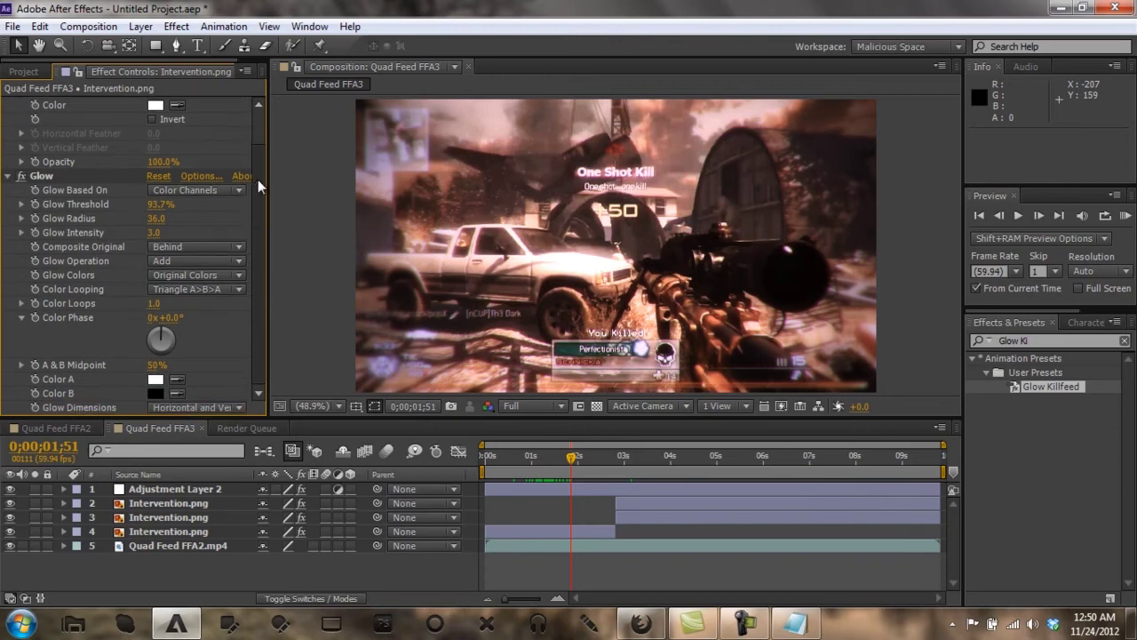
{"action": "scroll", "coordinate": [258, 154], "scroll_direction": "up", "scroll_amount": 3}
{"action": "scroll", "coordinate": [258, 163], "scroll_direction": "down", "scroll_amount": 3}
{"action": "scroll", "coordinate": [260, 176], "scroll_direction": "up", "scroll_amount": 3}
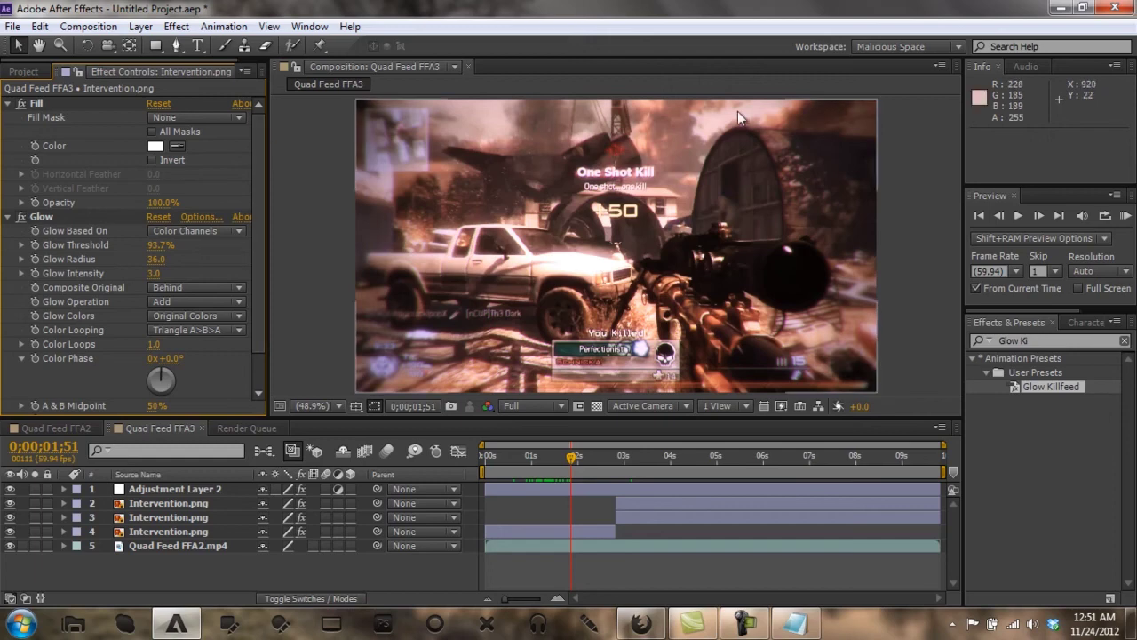
{"action": "left_click", "coordinate": [738, 627]}
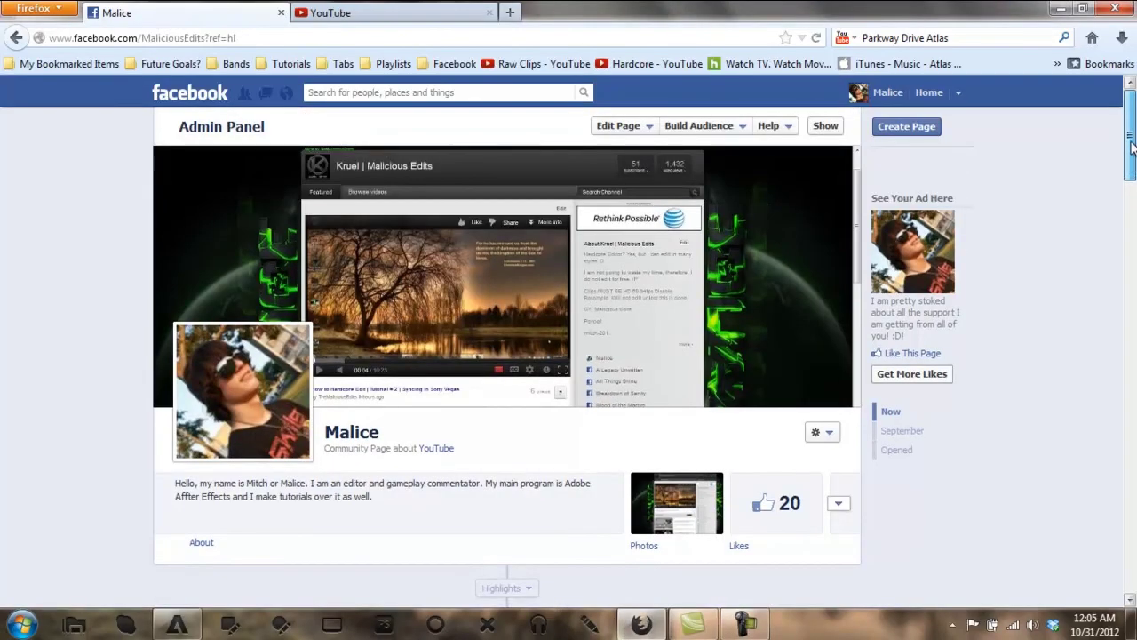
Step: Scroll the Facebook YouTube community page in Firefox to view its admin panel
{"action": "mouse_move", "coordinate": [1131, 147]}
{"action": "left_mouse_down"}
{"action": "mouse_move", "coordinate": [1130, 202]}
{"action": "mouse_move", "coordinate": [1130, 153]}
{"action": "left_mouse_up"}
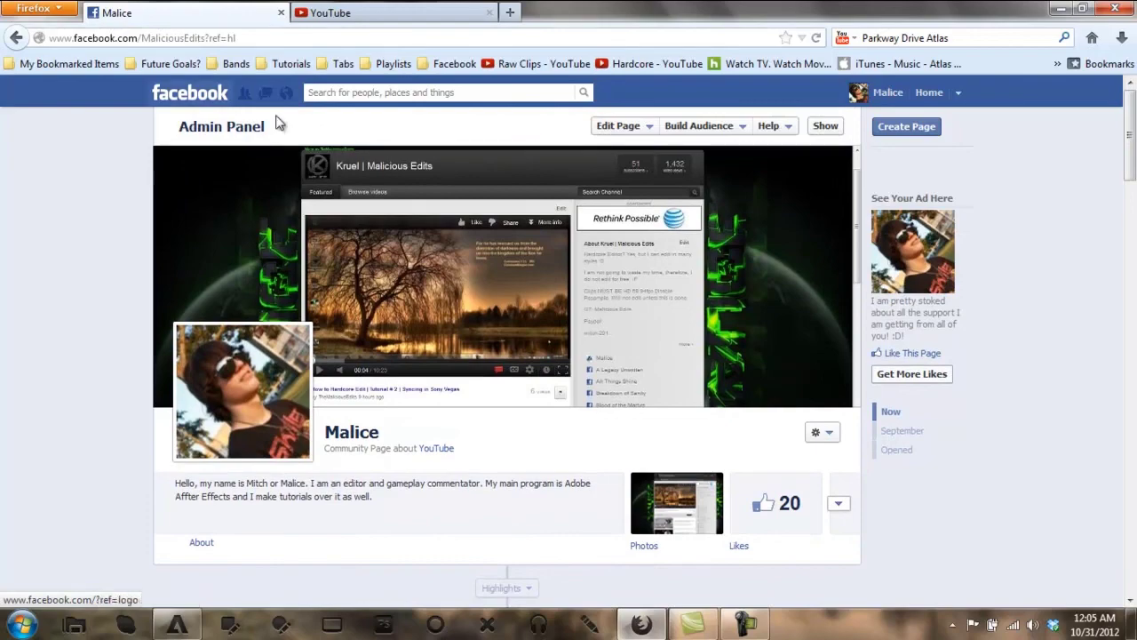
{"action": "mouse_move", "coordinate": [1130, 98]}
{"action": "left_mouse_down"}
{"action": "mouse_move", "coordinate": [1131, 164]}
{"action": "mouse_move", "coordinate": [1131, 98]}
{"action": "left_mouse_up"}
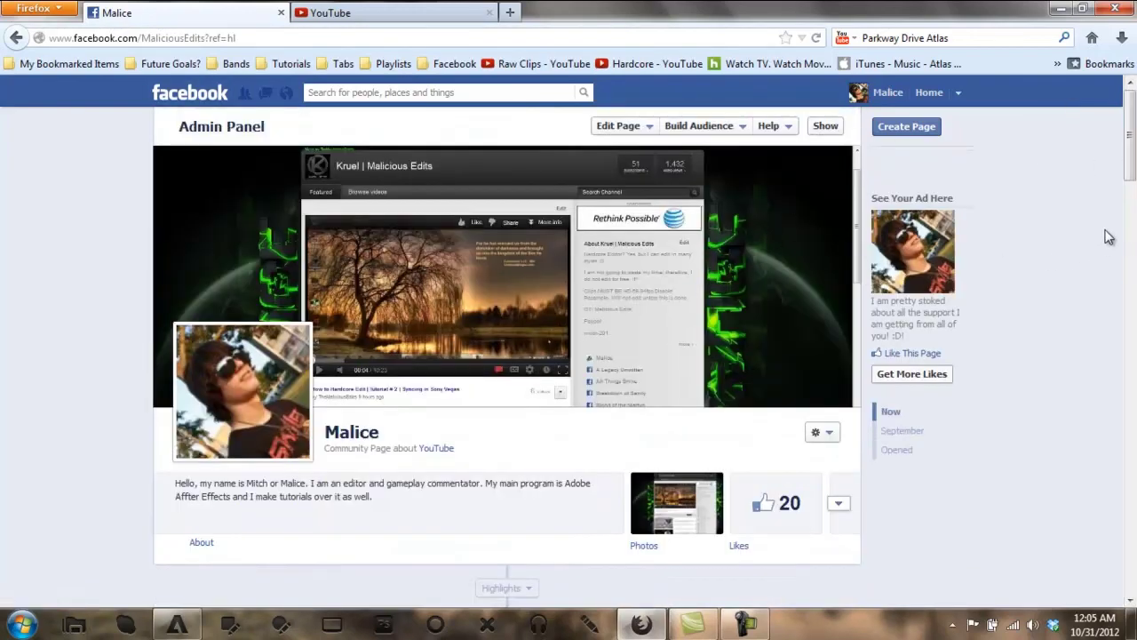